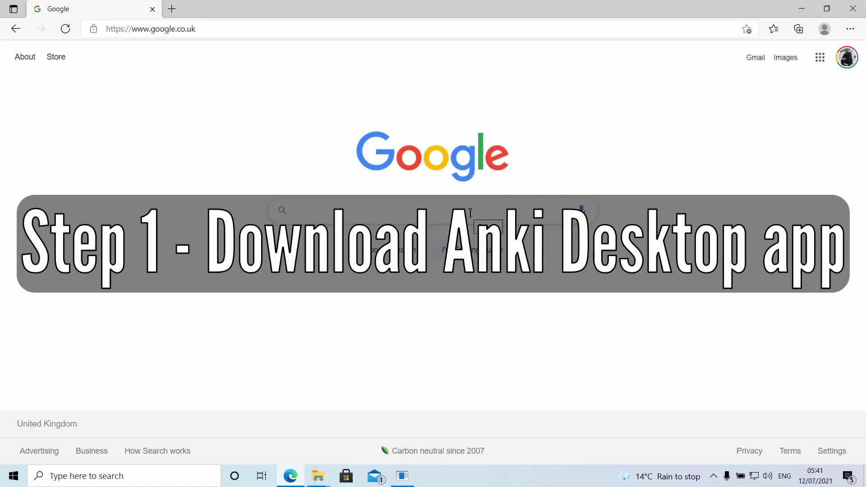
Search Google for 'anki' and open the official Anki website.
click(471, 213)
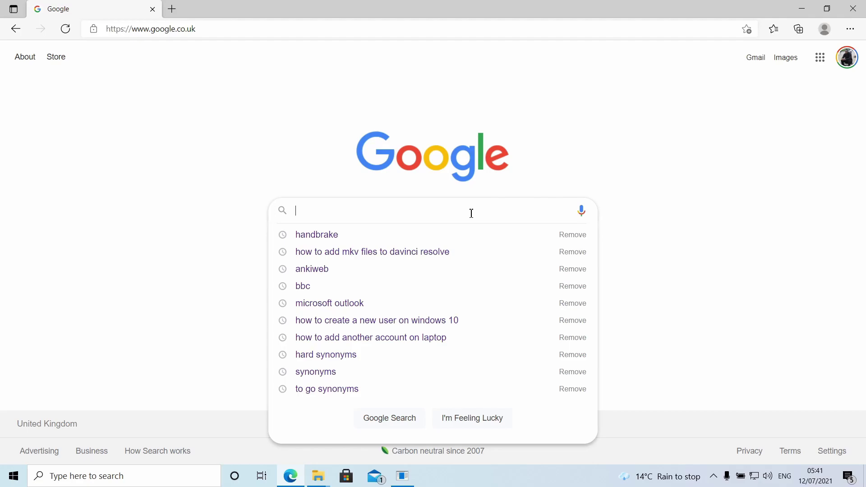
text(anki)
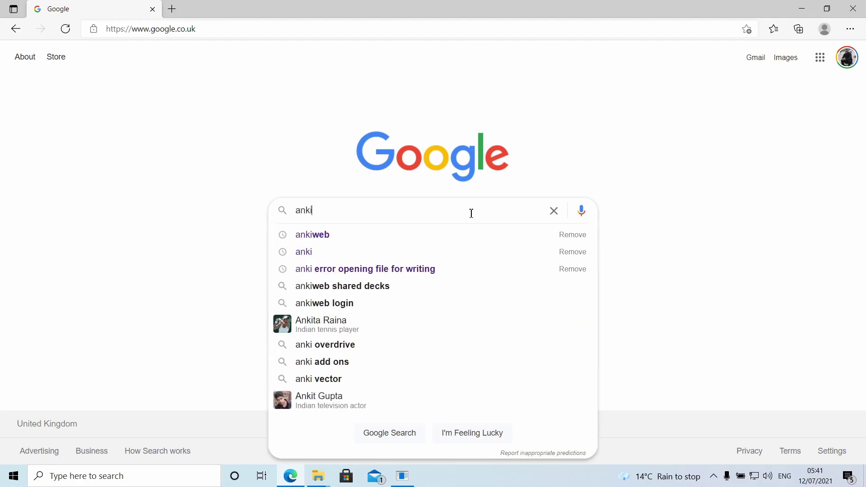
key(Return)
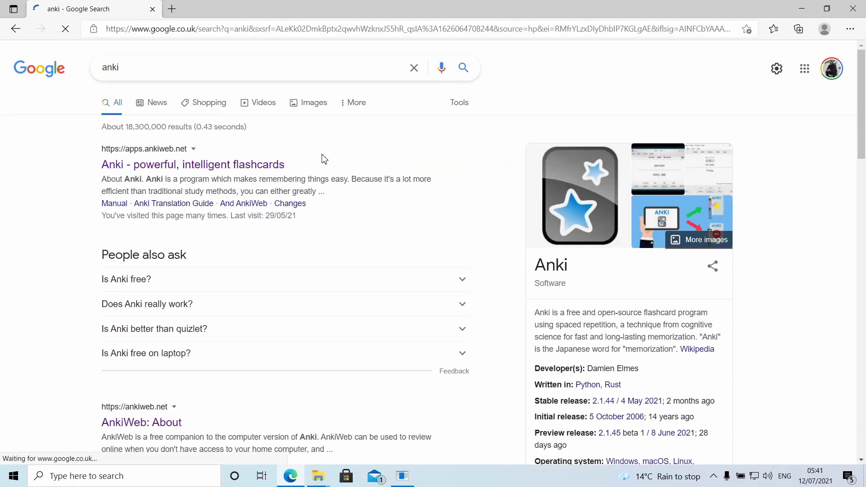
click(180, 166)
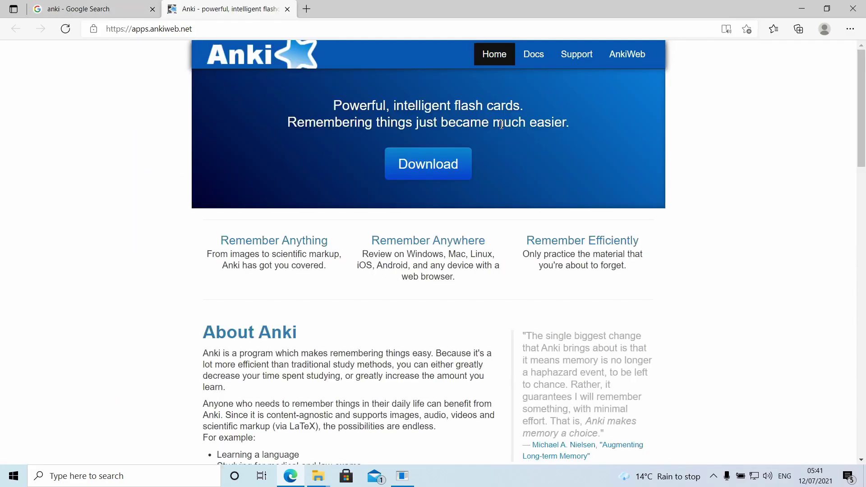
Go to the Download Anki section and show the Windows download options.
click(445, 165)
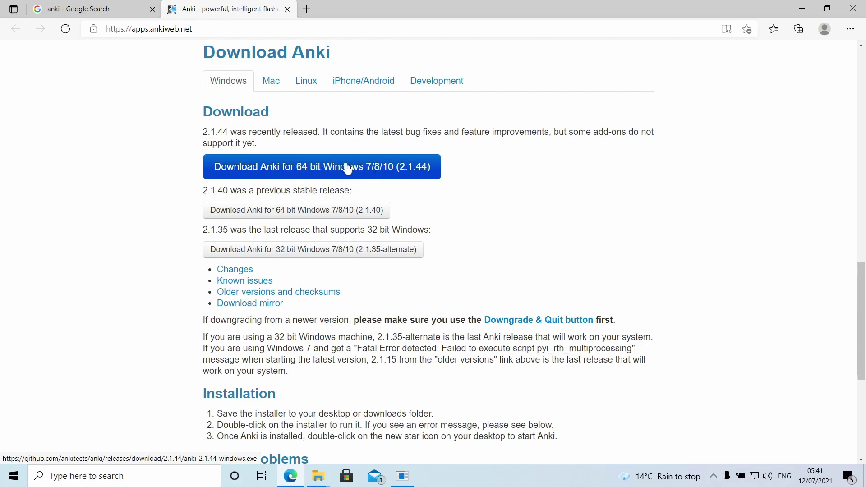
click(278, 89)
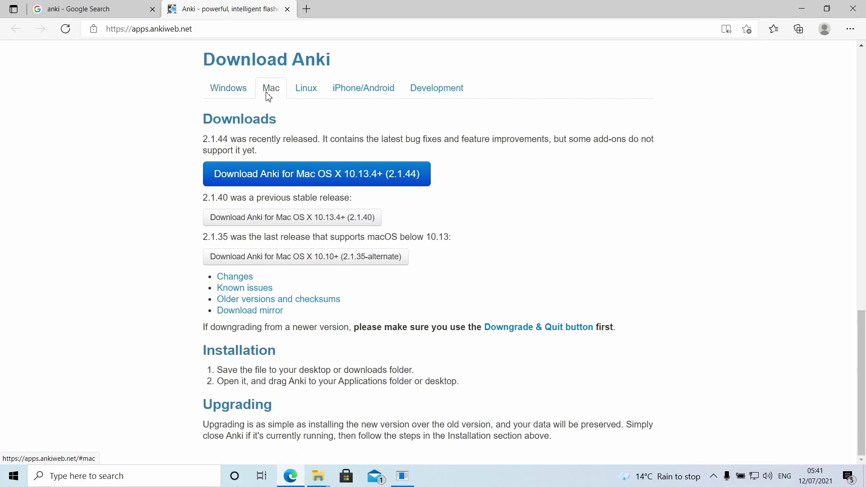
click(224, 86)
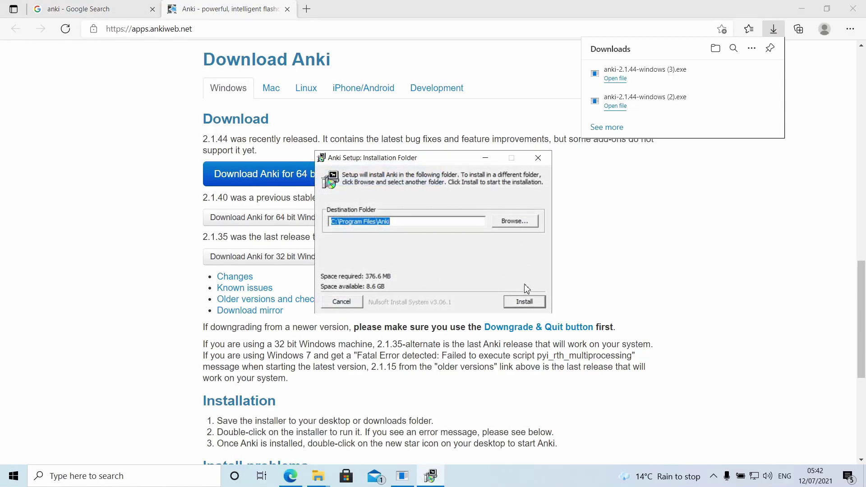
Install Anki to C:\Program Files\Anki, move its desktop shortcut to the top right, then restore Edge.
click(523, 303)
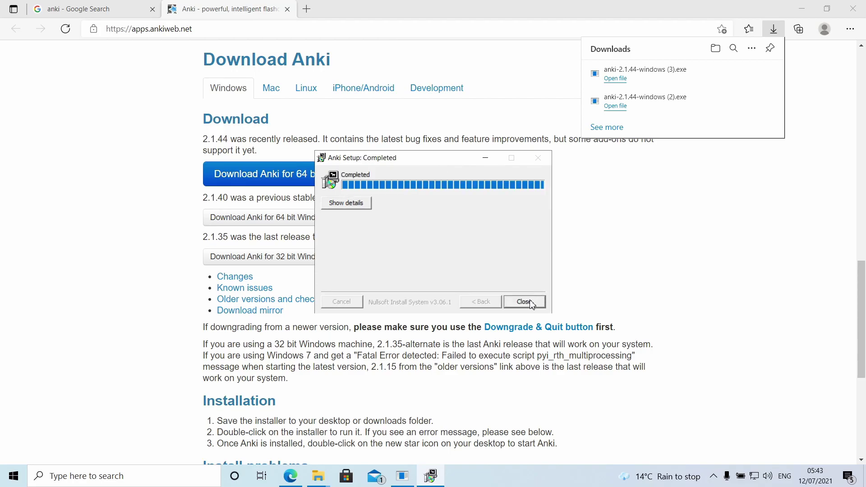
click(525, 302)
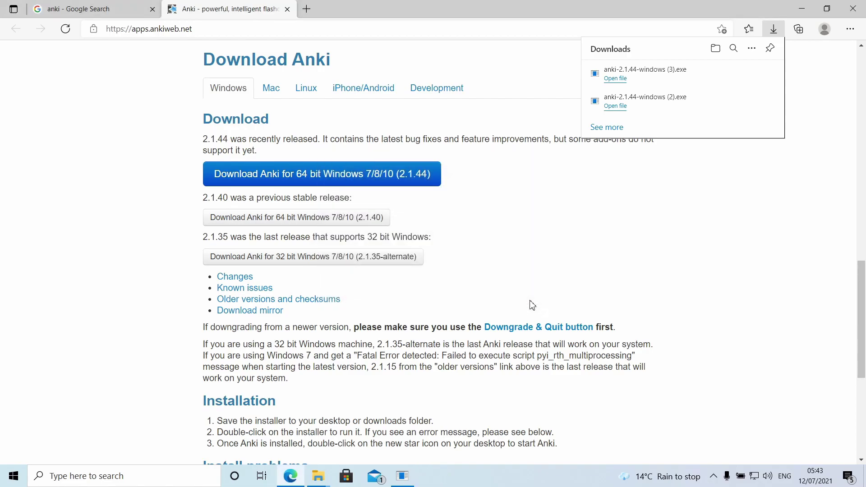
click(799, 7)
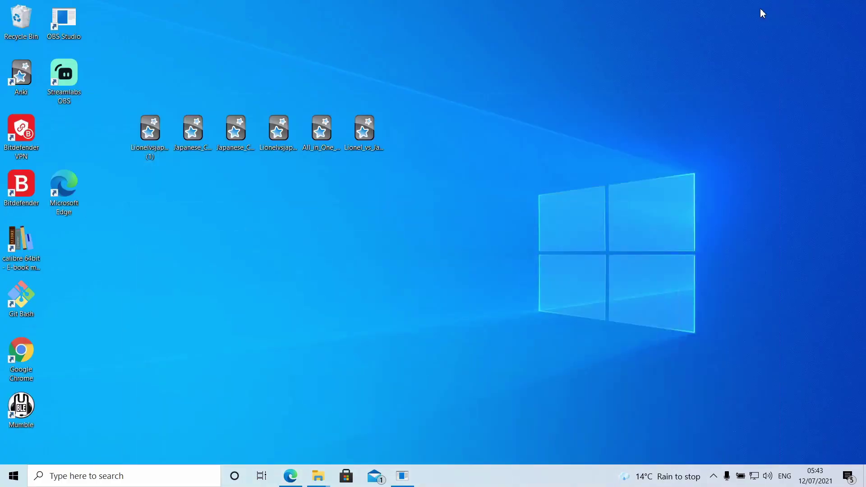
drag(20, 75, 623, 71)
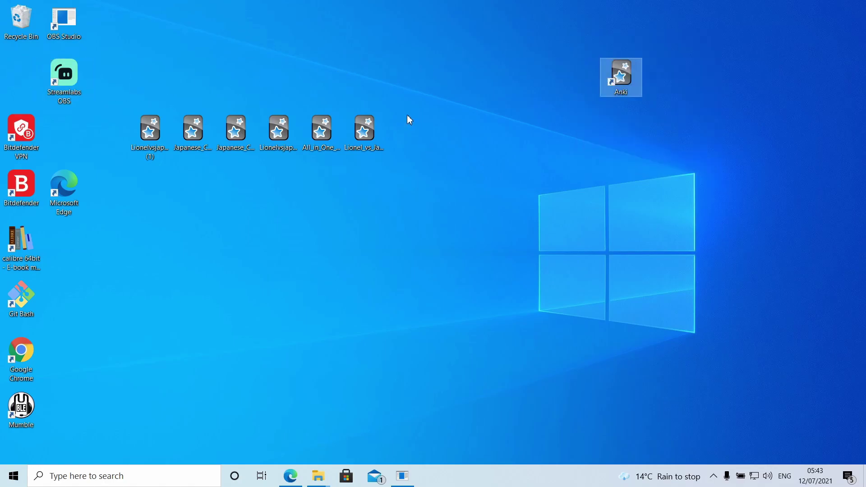
drag(406, 103, 77, 142)
drag(527, 35, 749, 163)
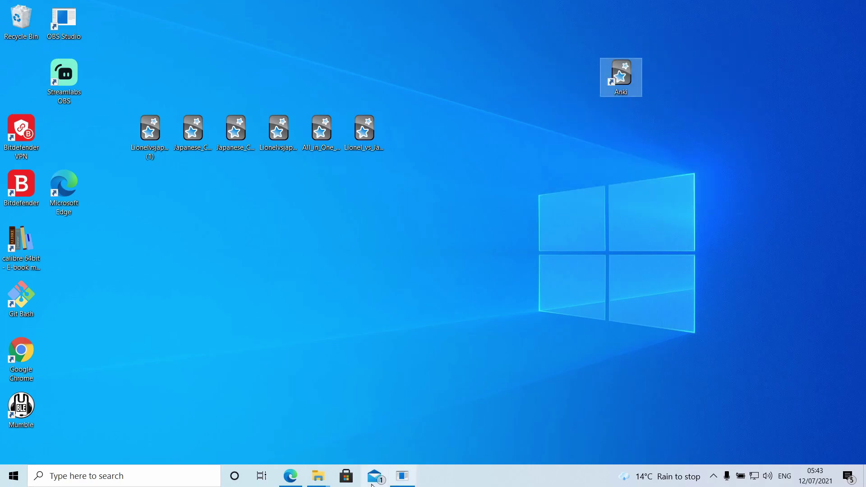
click(298, 477)
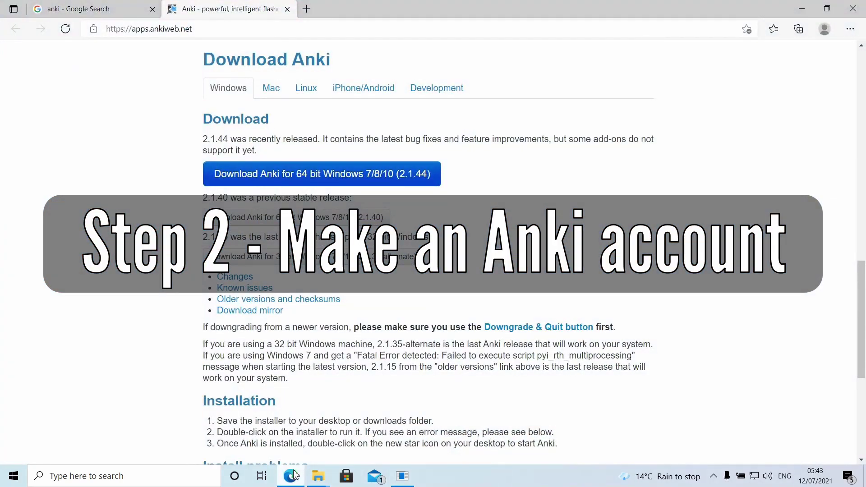
Search Google for 'anki web' and open AnkiWeb from the results.
click(120, 6)
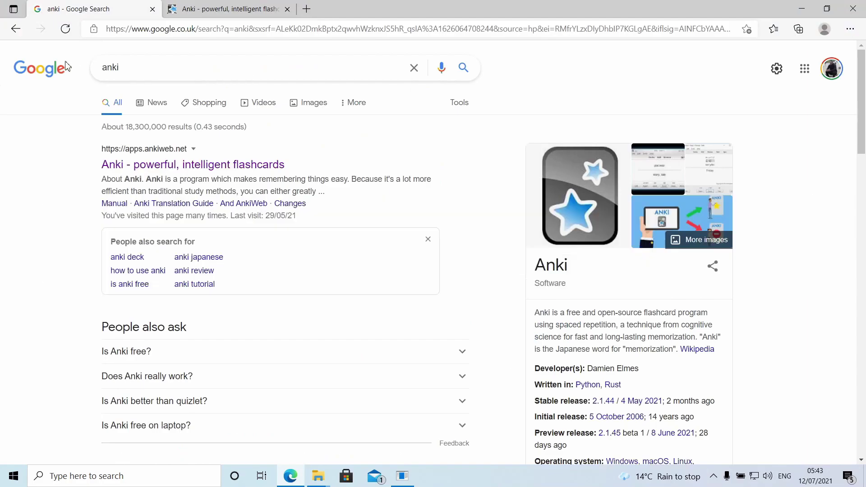
click(41, 72)
click(355, 211)
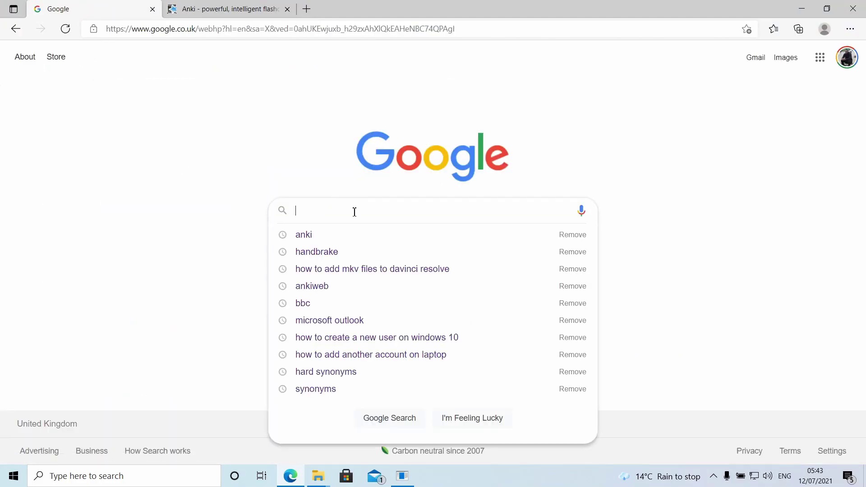
text(anki web)
key(Return)
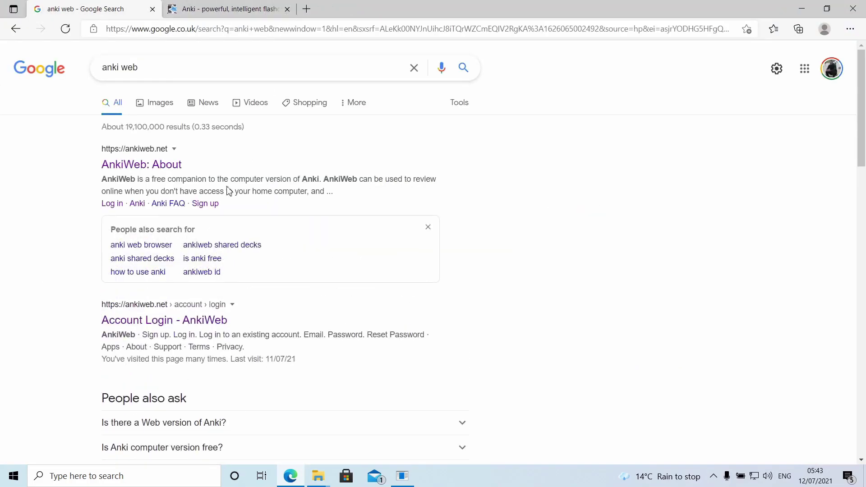
click(147, 323)
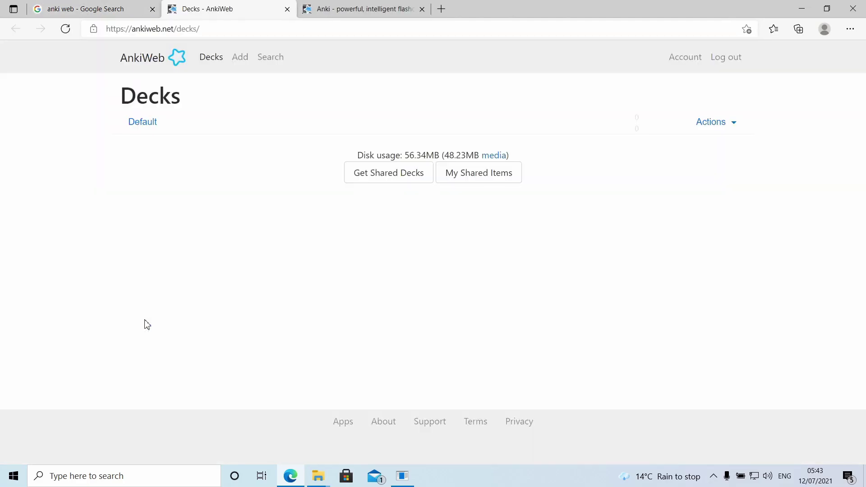
Log out of AnkiWeb and bring up the sign-up form for a new account.
click(736, 57)
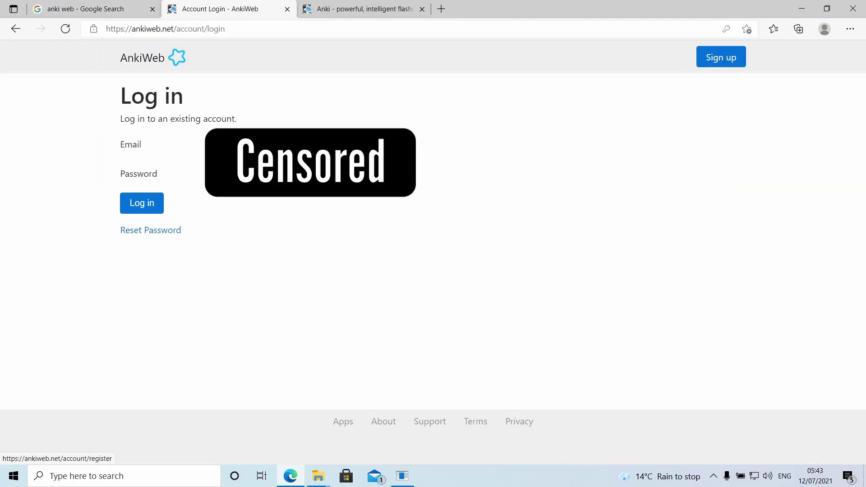
click(229, 171)
click(384, 131)
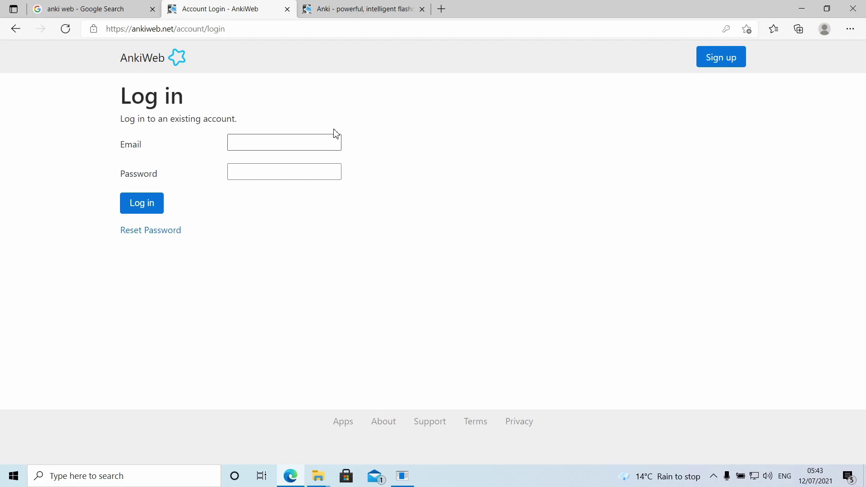
key(ctrl+a)
click(415, 245)
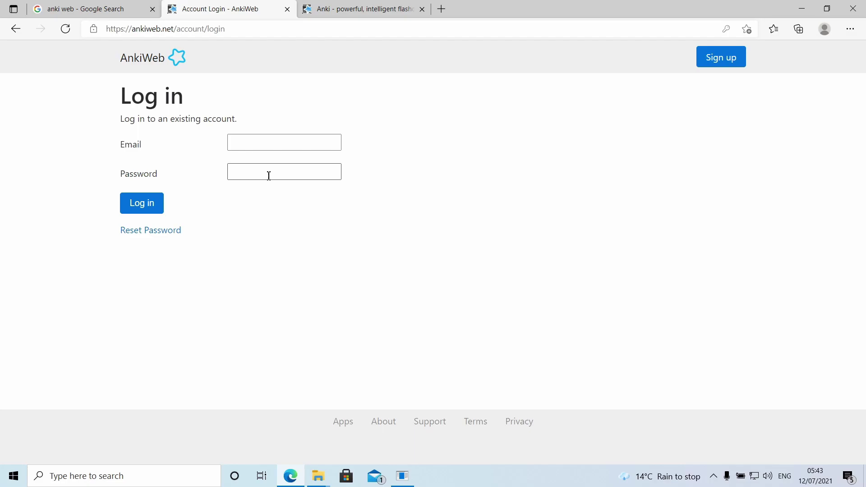
click(714, 68)
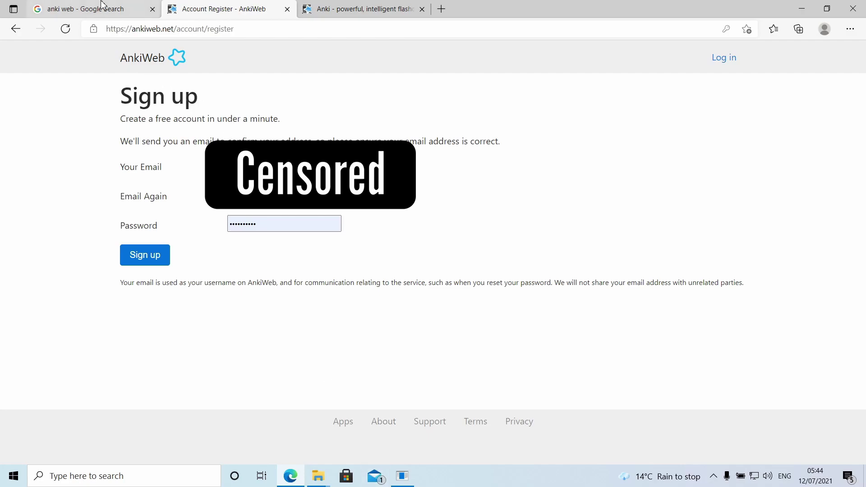
Open the AnkiWeb login page from the search results and sign in.
click(86, 9)
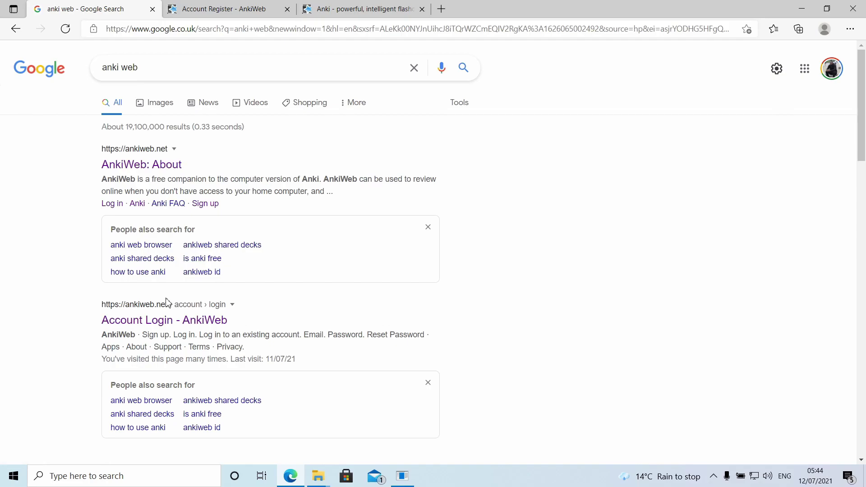
click(153, 321)
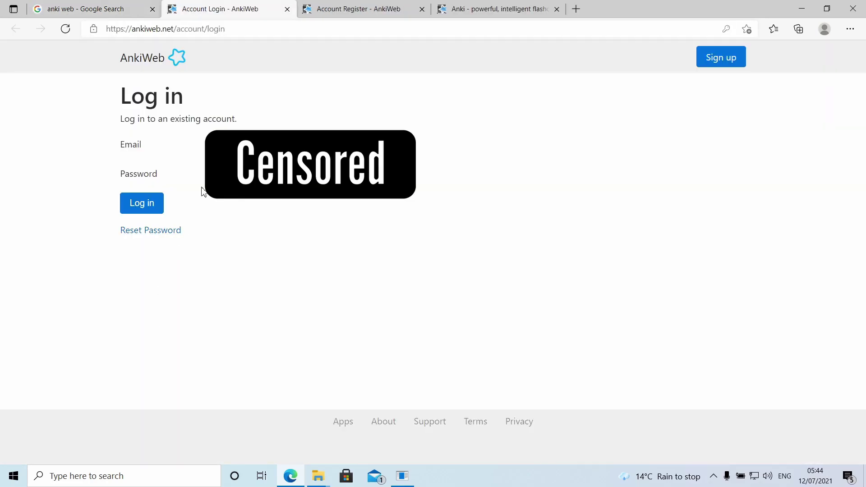
click(150, 204)
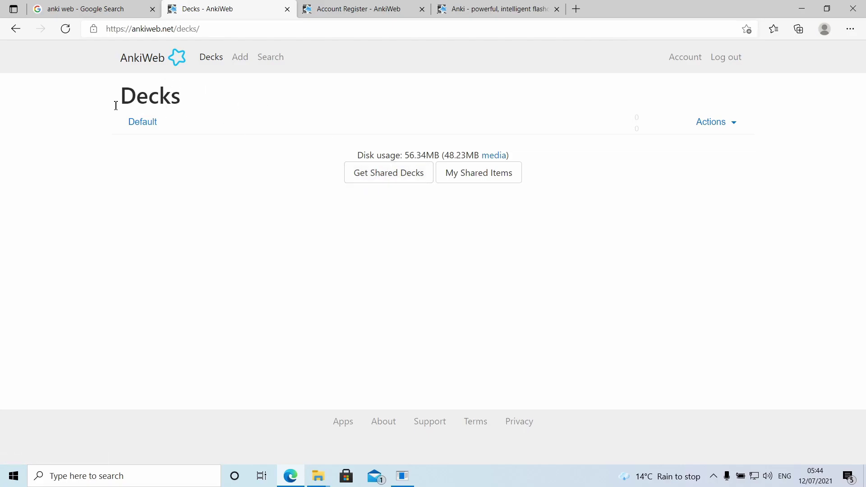
Browse AnkiWeb's shared decks and search for the deck author's username.
click(378, 182)
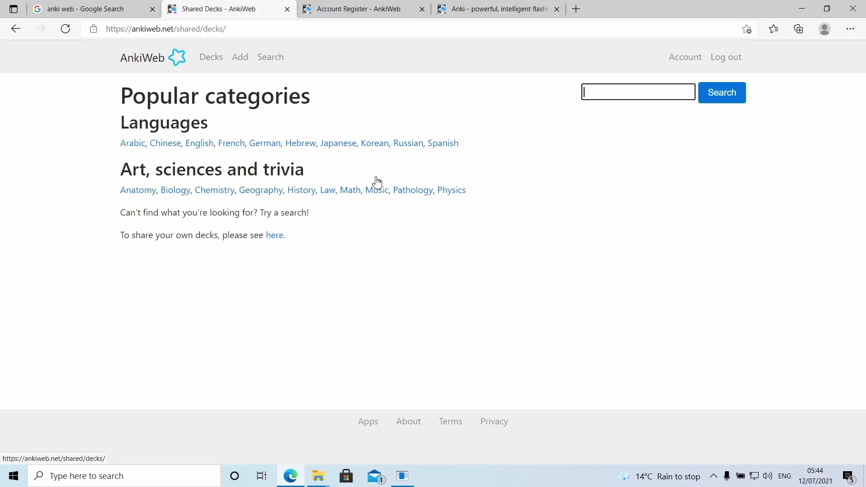
click(618, 93)
text(lionelvs)
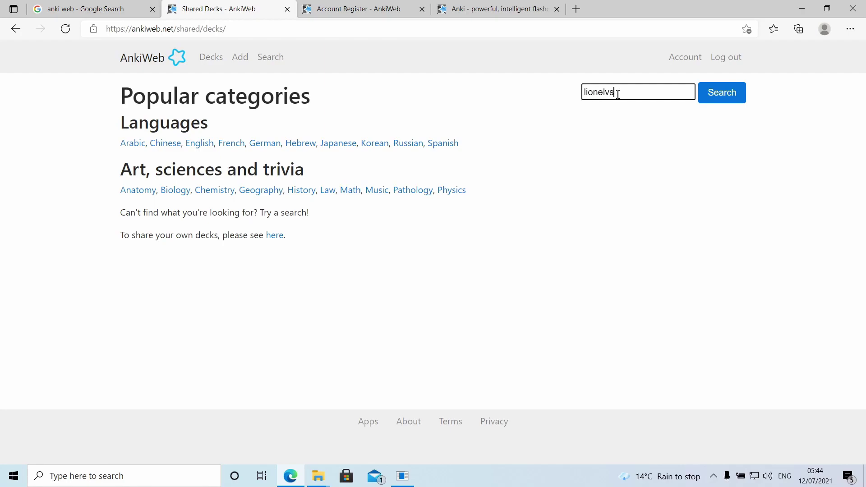
text(japanese)
double_click(617, 93)
click(604, 118)
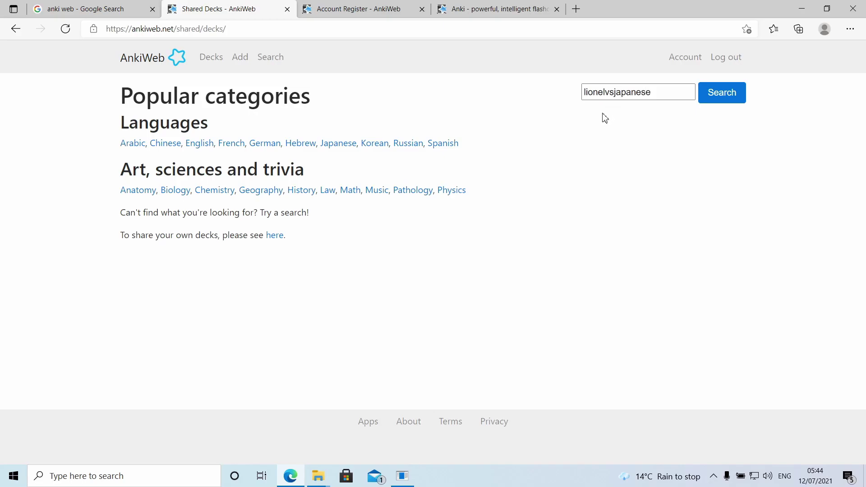
click(717, 92)
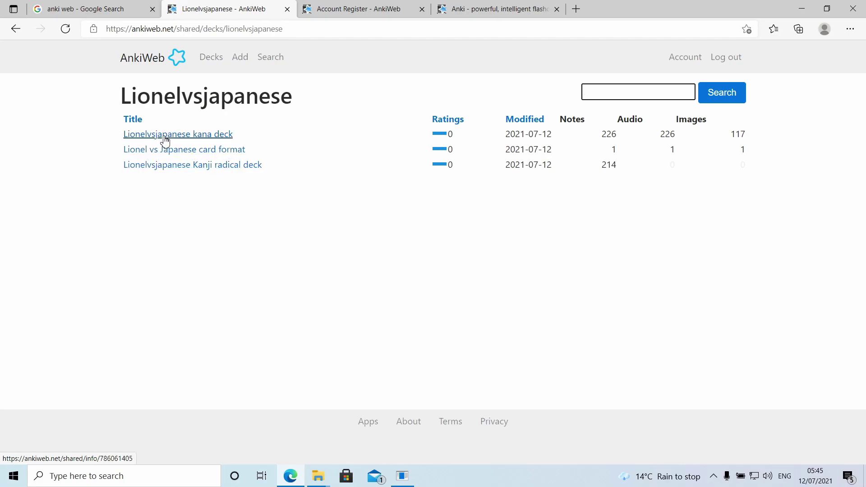
Open the kana deck's page and download its .apkg file.
click(190, 142)
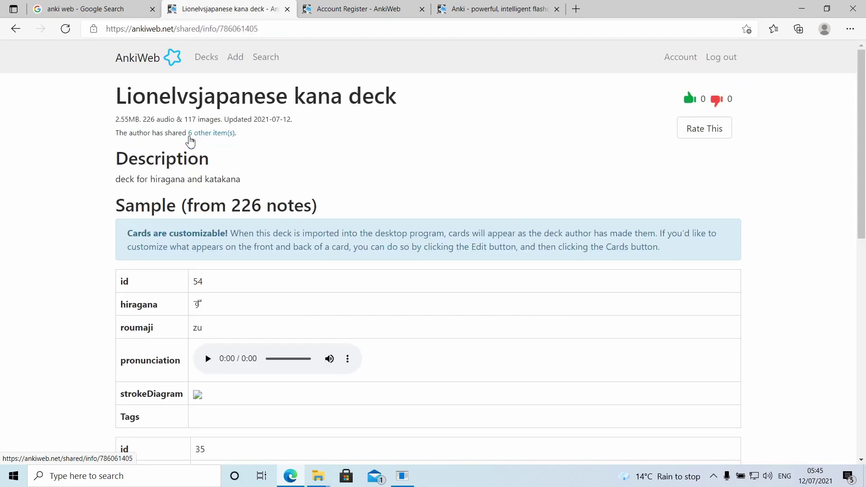
drag(861, 149, 852, 358)
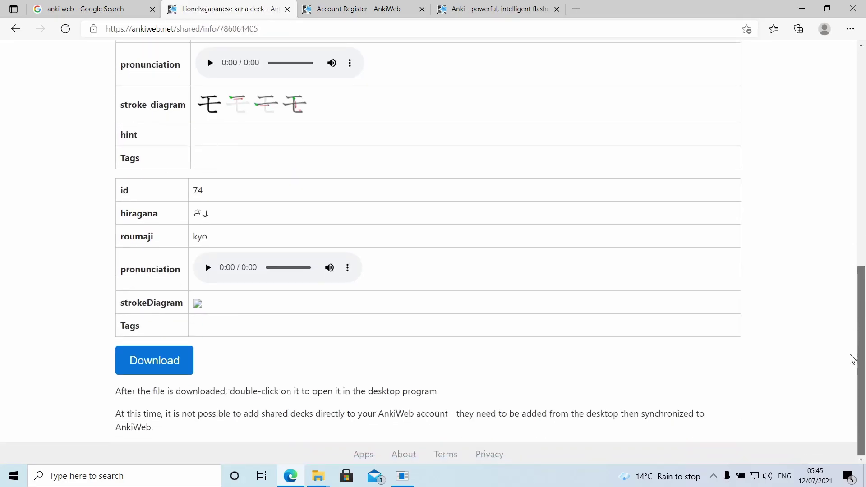
click(154, 360)
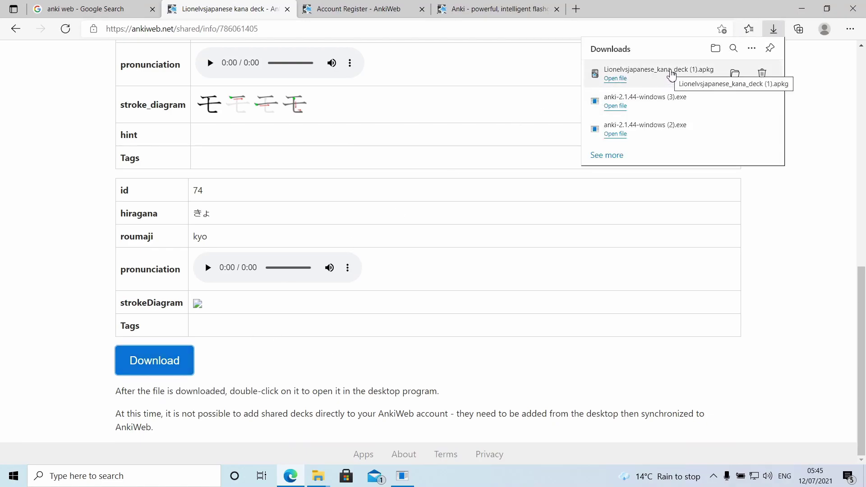
Drag the downloaded kana .apkg from Edge's downloads list onto the desktop beside the other deck files.
drag(725, 10, 865, 24)
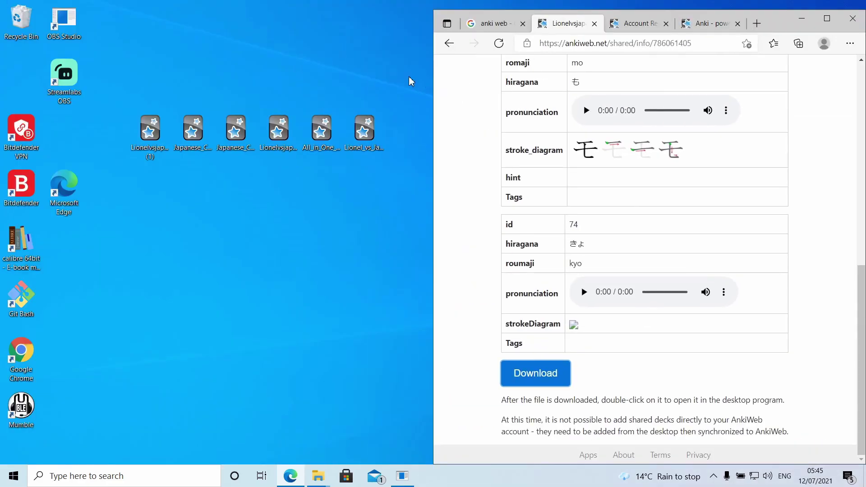
click(851, 42)
click(778, 176)
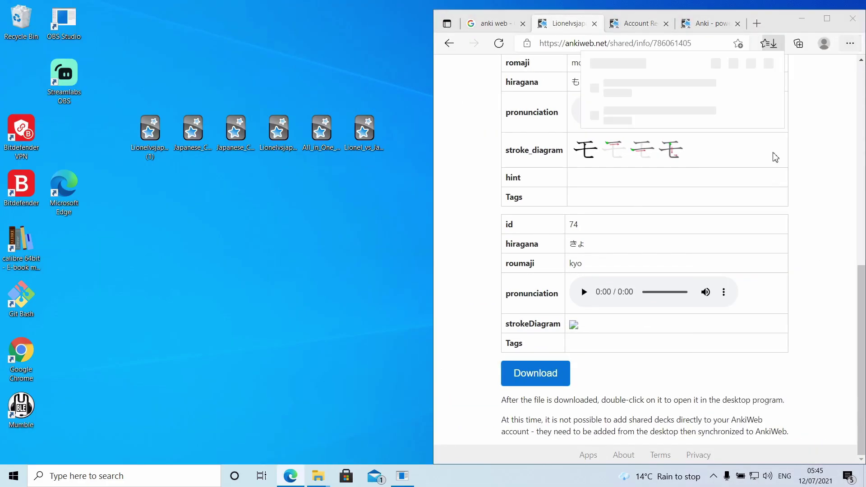
drag(675, 91, 20, 21)
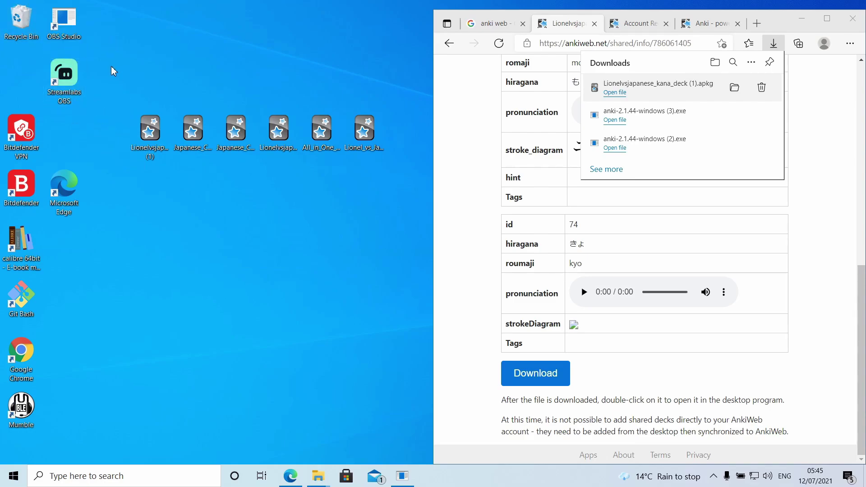
drag(128, 79, 421, 228)
Download the card format deck from the author's shared-deck list.
click(828, 18)
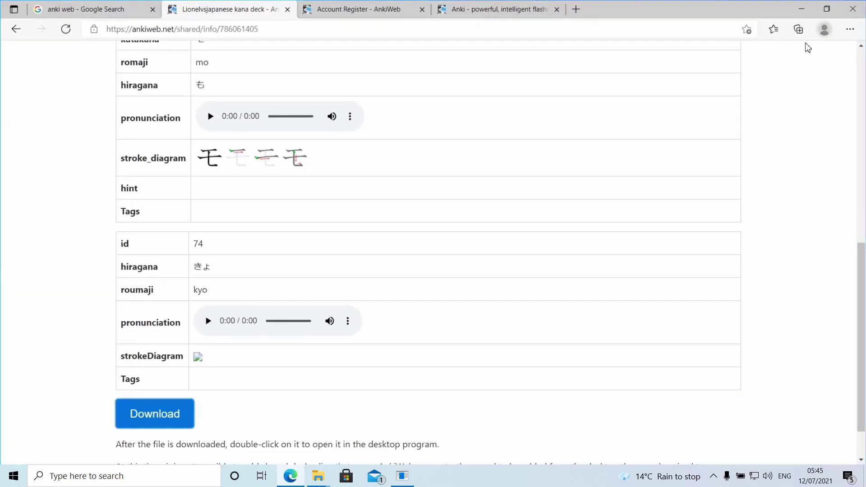
click(16, 29)
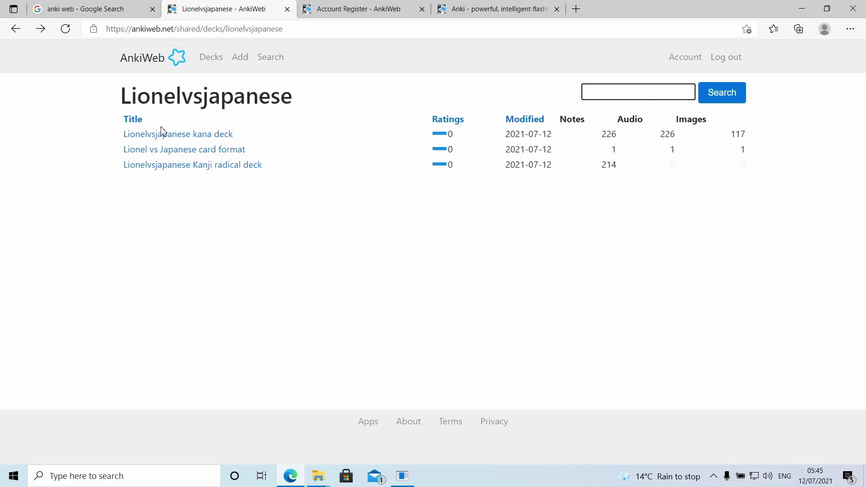
click(170, 152)
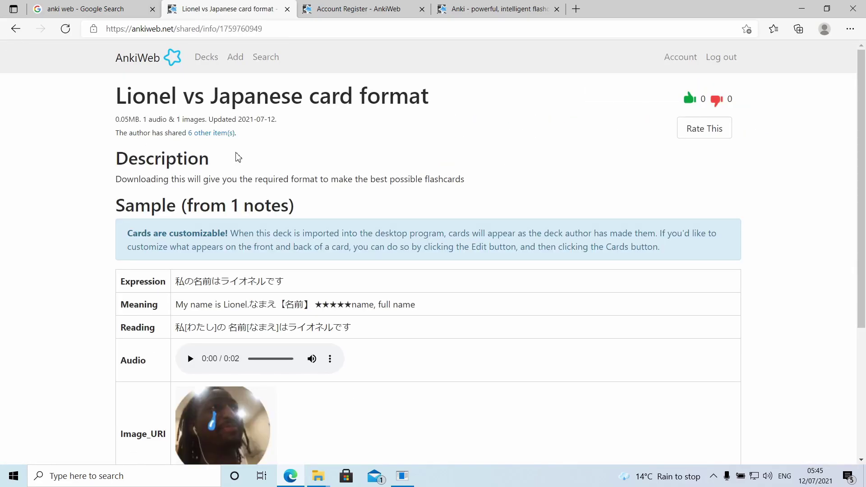
scroll(522, 201, down, 4)
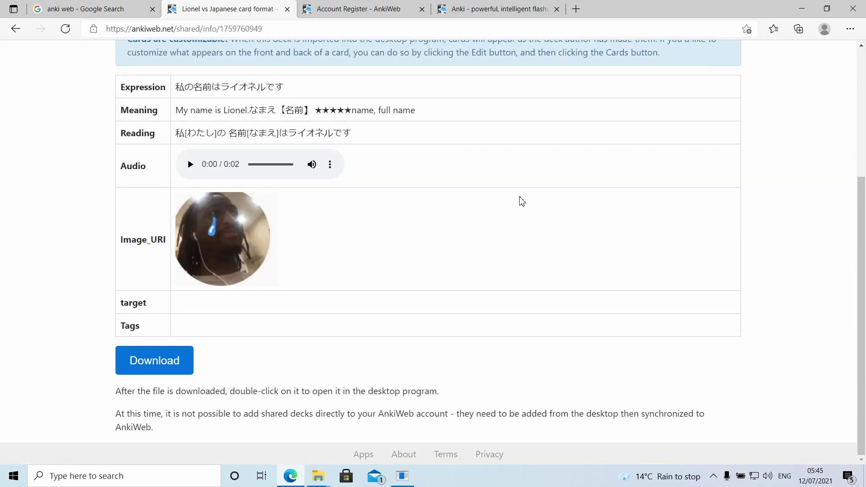
click(153, 366)
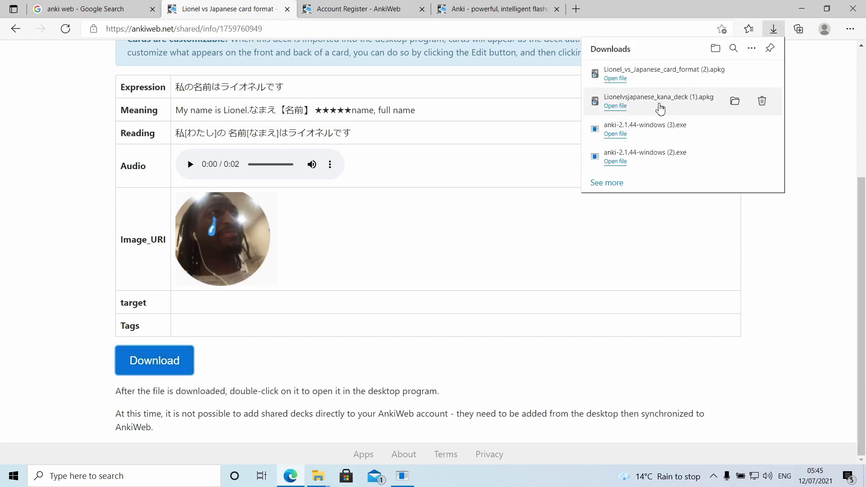
click(35, 141)
Look over the Kanji radical deck page and return to the author's deck list.
key(alt+Left)
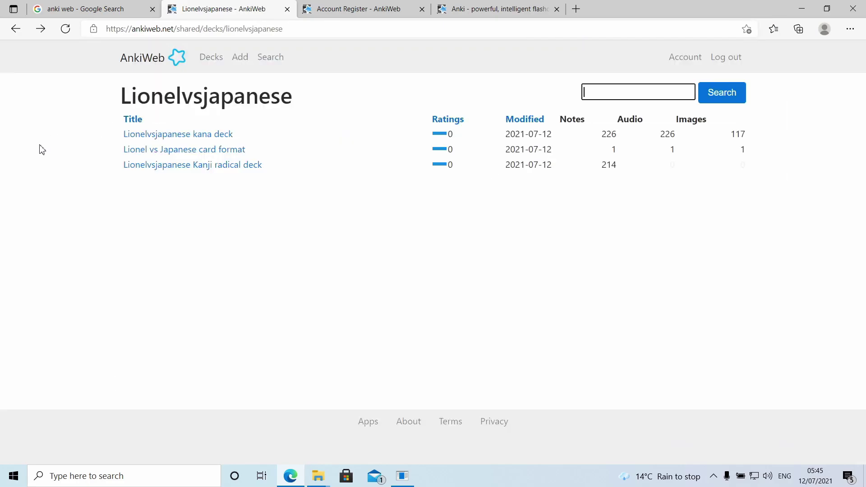
click(235, 166)
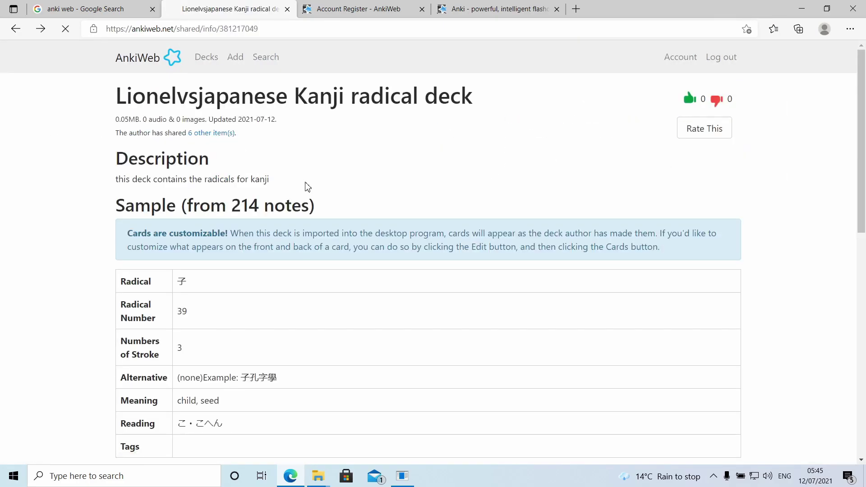
key(alt+Left)
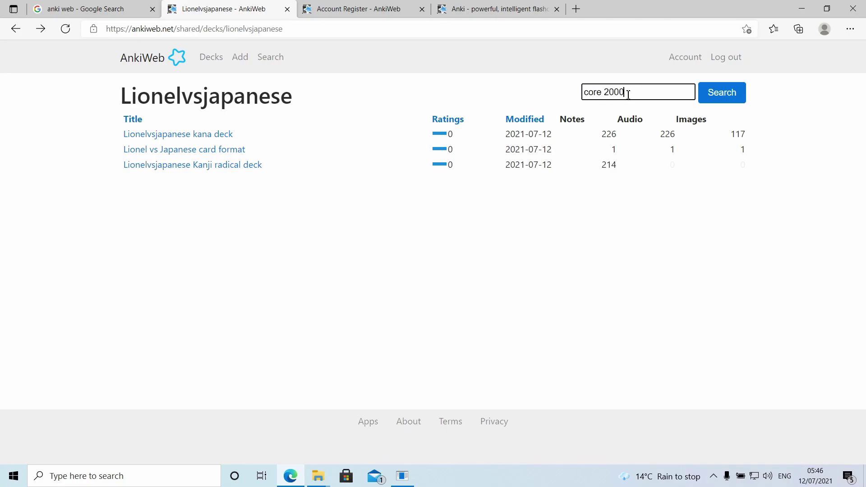
Submit the 'core 2000' search to list matching shared decks.
key(Return)
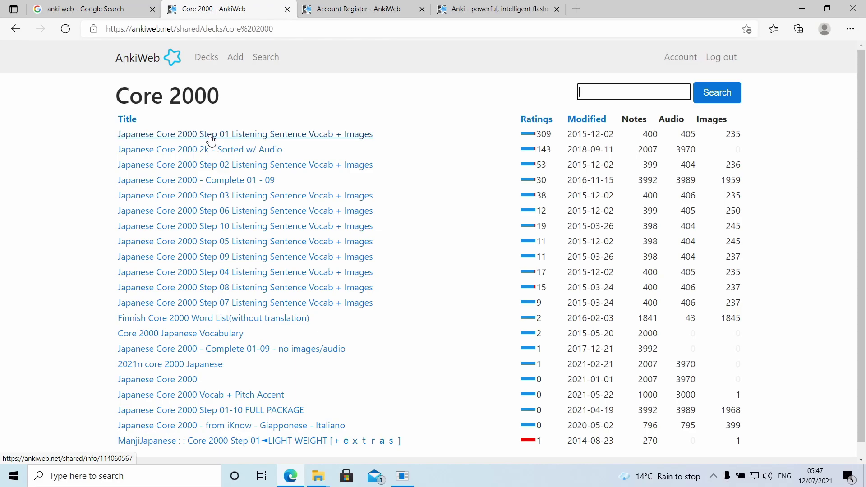
Look over the Core 2000 Step 01 and Step 02 deck pages, returning to the results list.
click(211, 137)
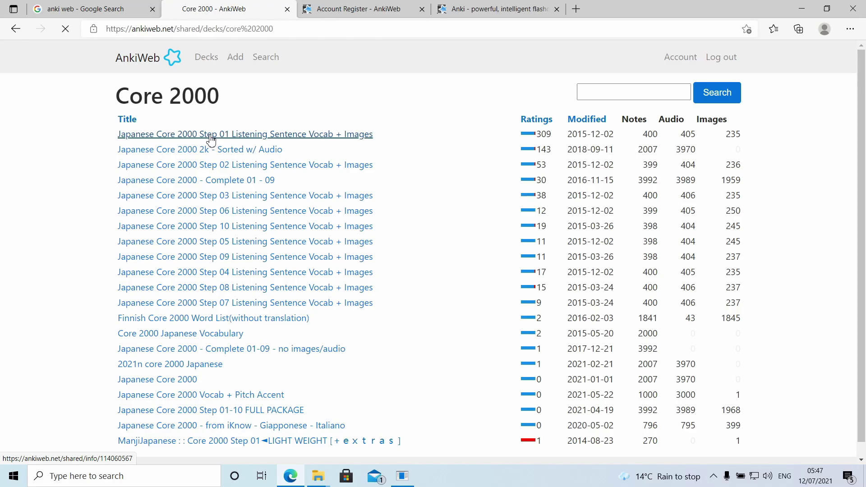
drag(862, 59, 862, 100)
scroll(399, 120, up, 3)
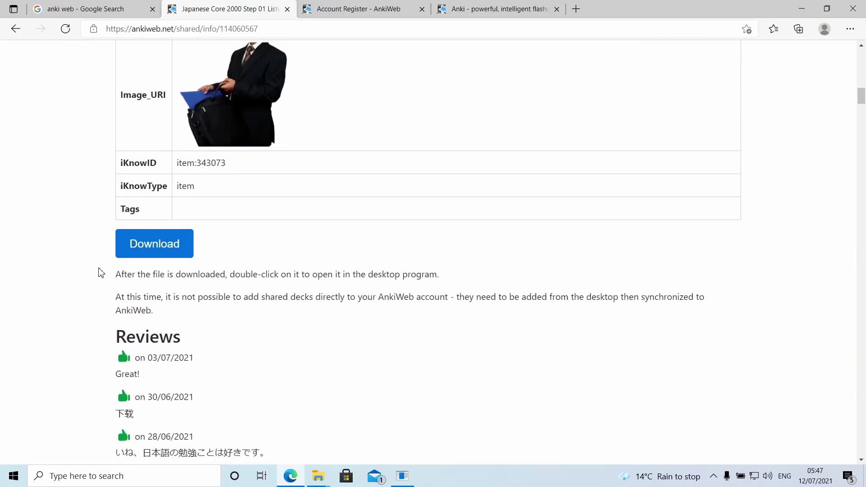
click(850, 29)
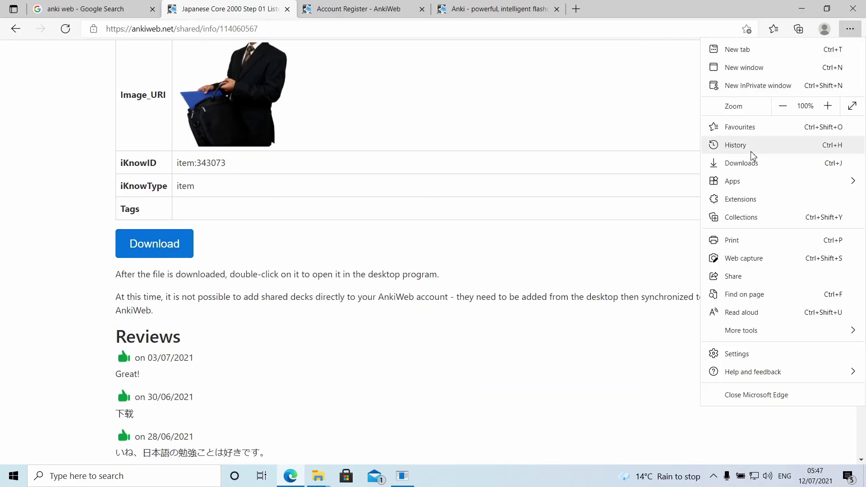
click(16, 28)
click(228, 164)
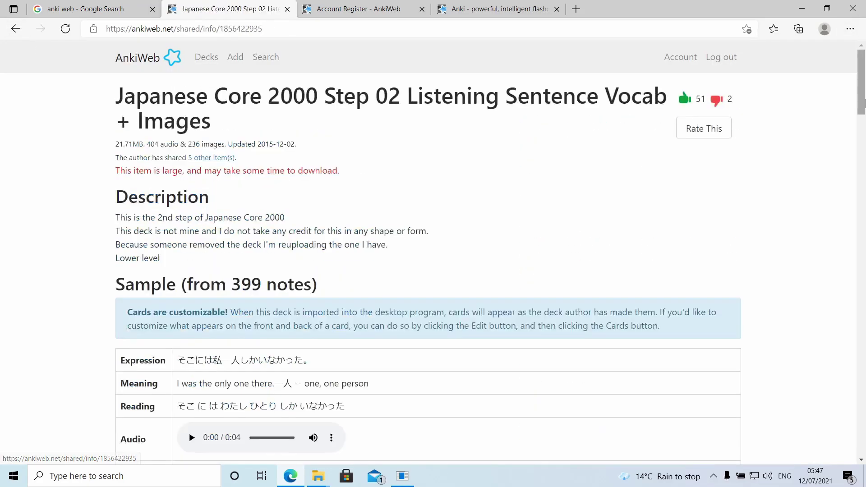
click(12, 32)
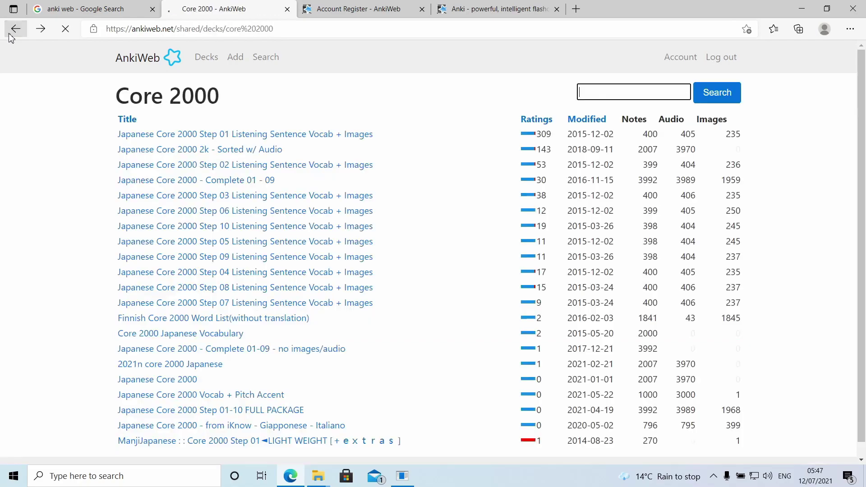
Minimise Edge and select the six deck files on the desktop, including Japanese_Core_2000_Step_02.
click(803, 6)
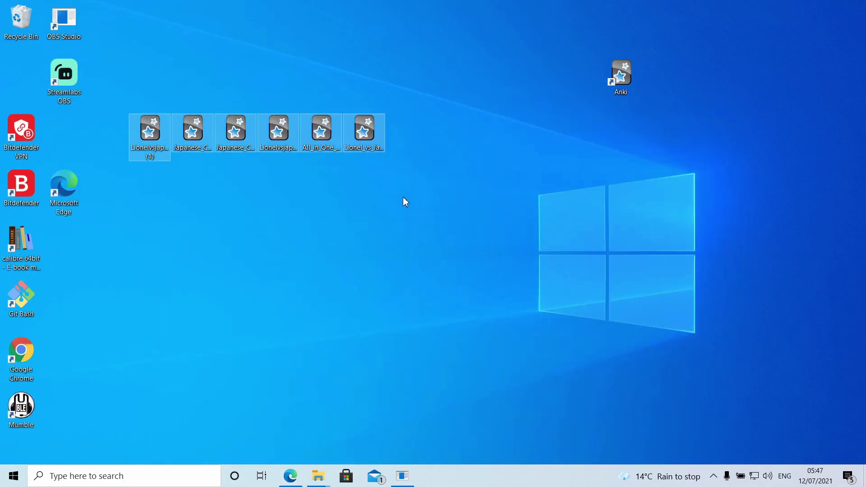
drag(403, 196, 122, 82)
click(121, 82)
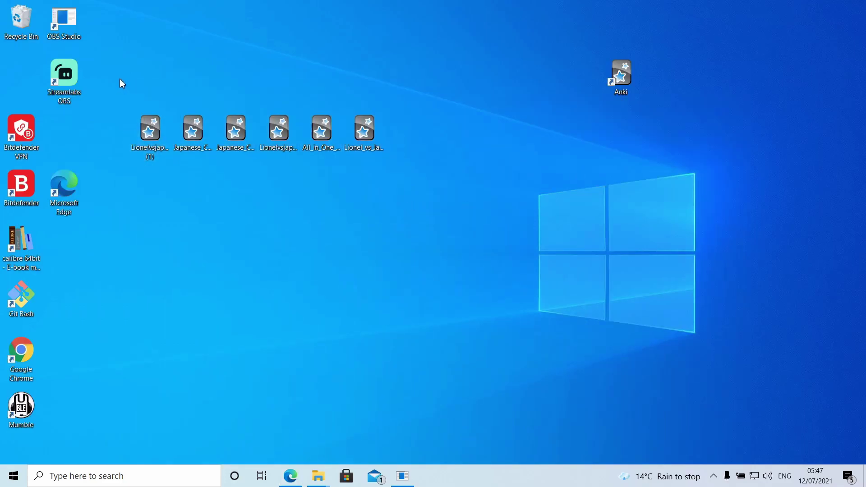
drag(120, 80, 427, 226)
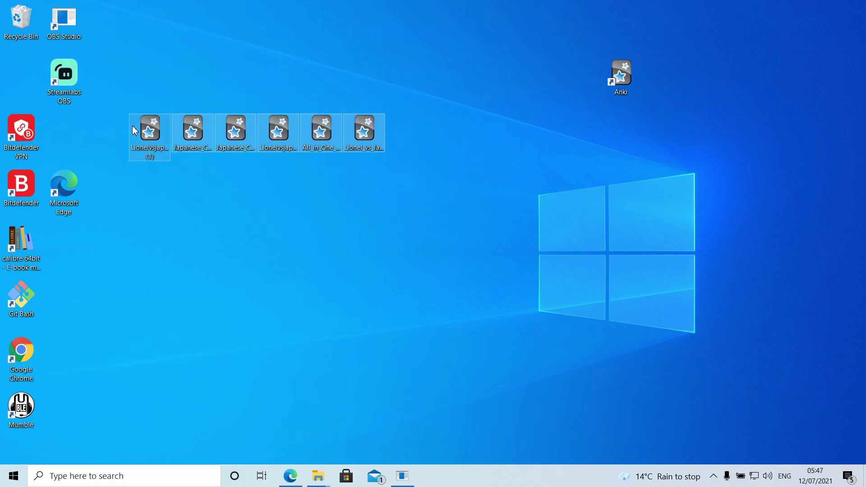
drag(123, 88, 339, 266)
click(244, 203)
drag(128, 91, 387, 229)
click(197, 129)
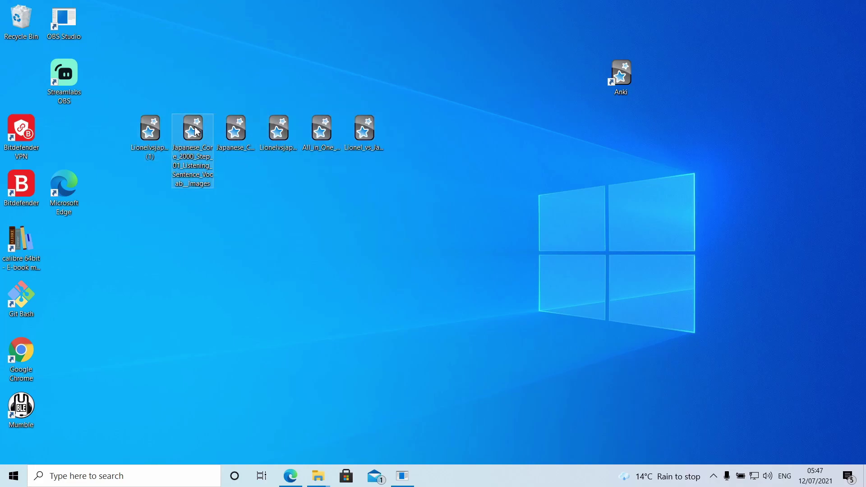
drag(197, 129, 236, 131)
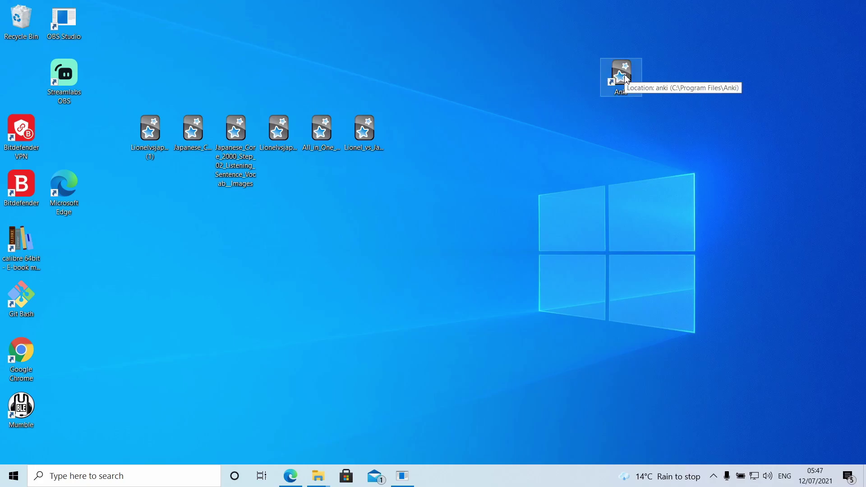
Launch Anki from its desktop shortcut and run Sync with AnkiWeb twice.
double_click(624, 70)
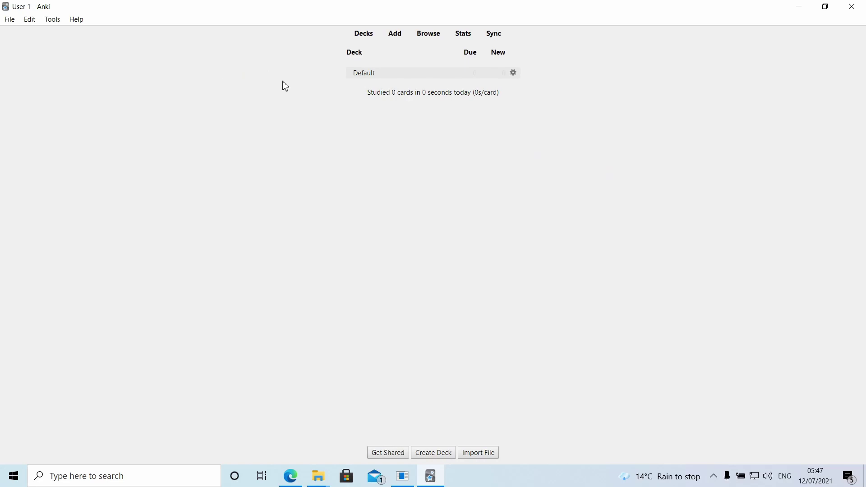
click(497, 36)
click(496, 36)
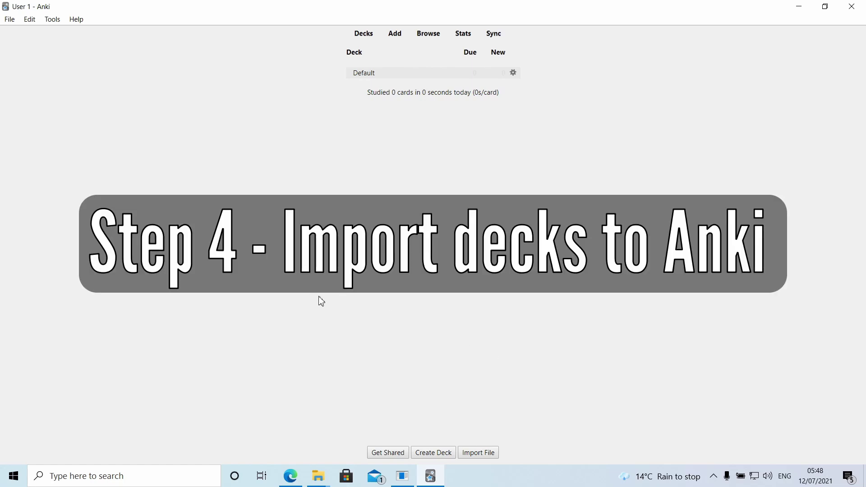
Import the All_in_One_Kanji_Deck package from the Desktop, adding all 3787 notes.
click(9, 22)
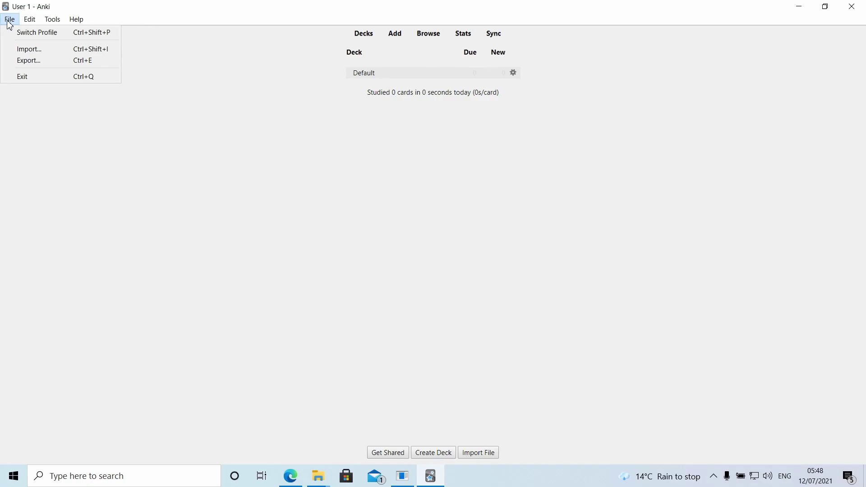
click(28, 49)
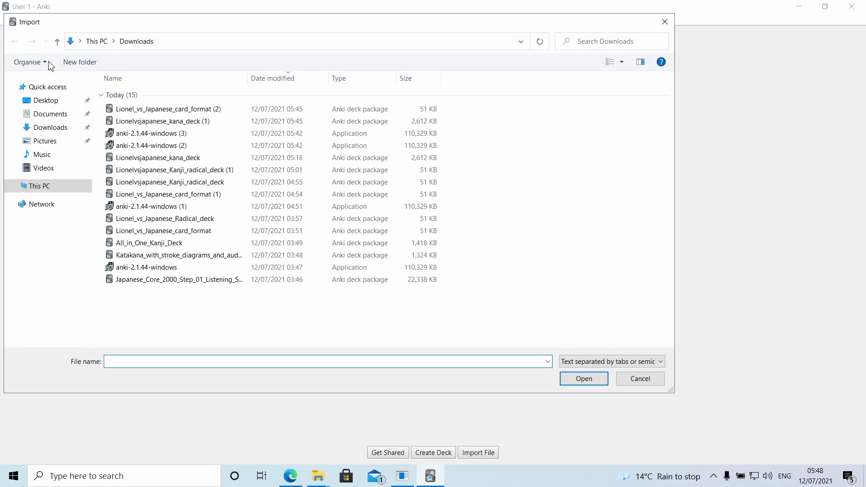
click(77, 108)
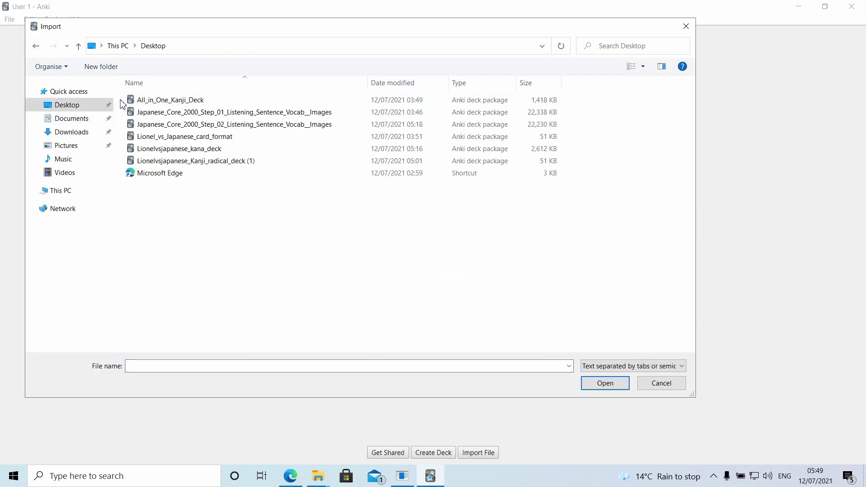
click(185, 102)
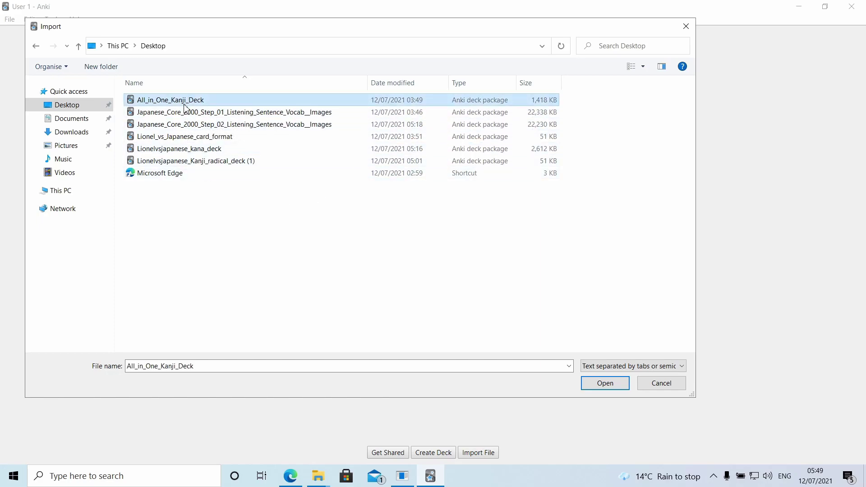
click(605, 384)
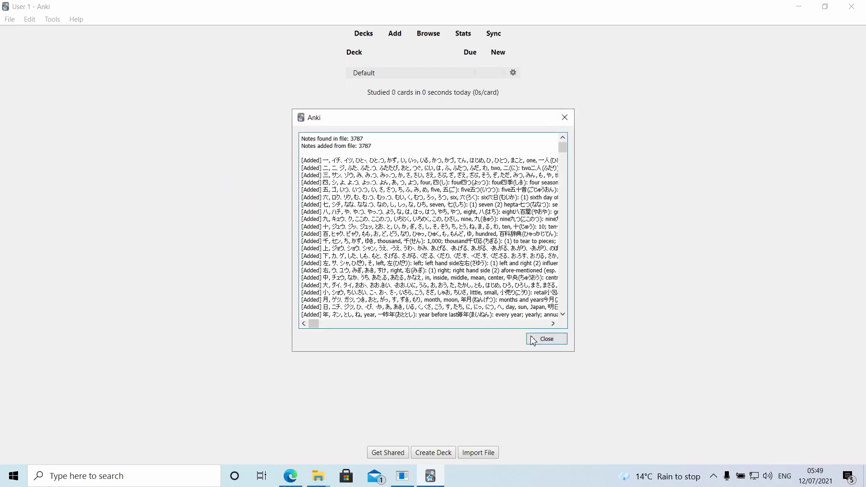
Import the Japanese Core 2000 Step 01 deck package.
click(533, 341)
click(11, 20)
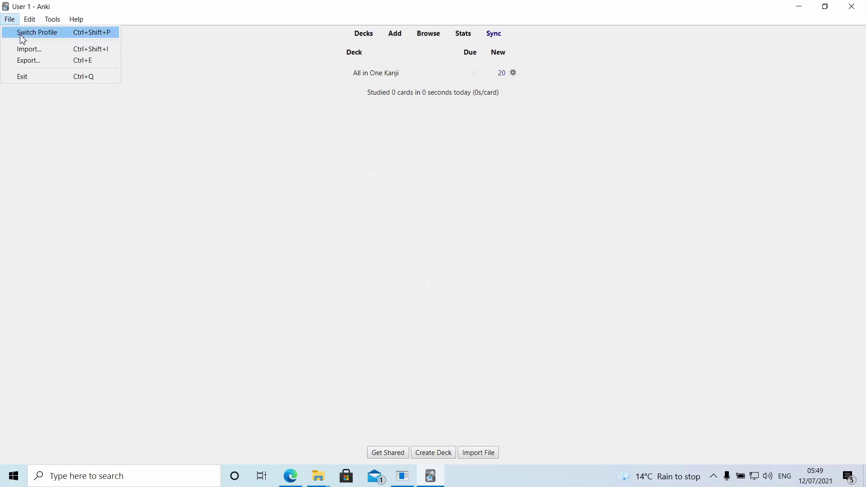
click(23, 48)
click(225, 113)
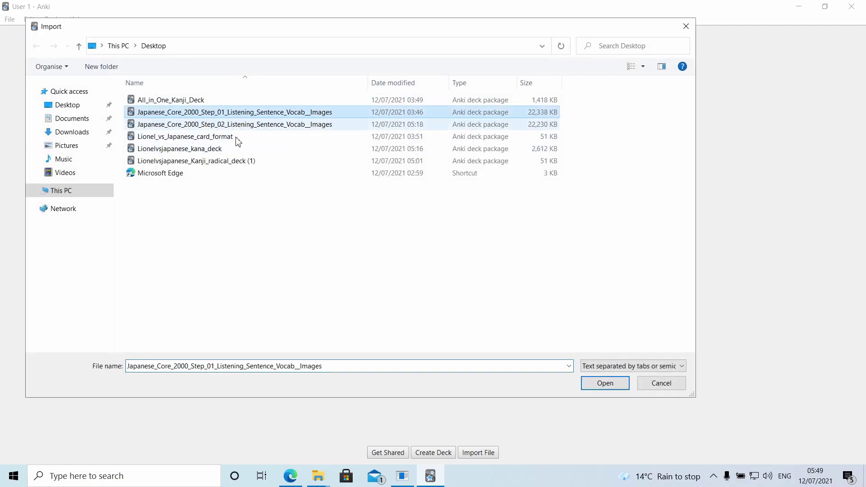
click(606, 385)
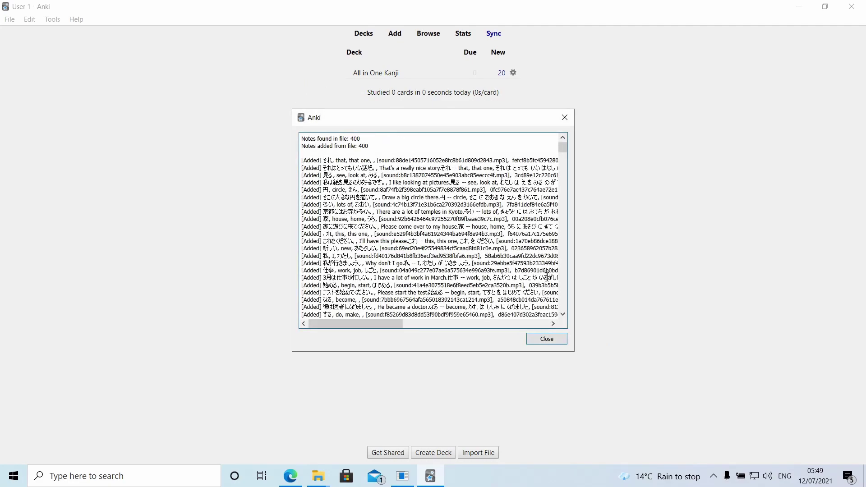
Import the Japanese Core 2000 Step 02 deck package.
click(547, 338)
click(9, 19)
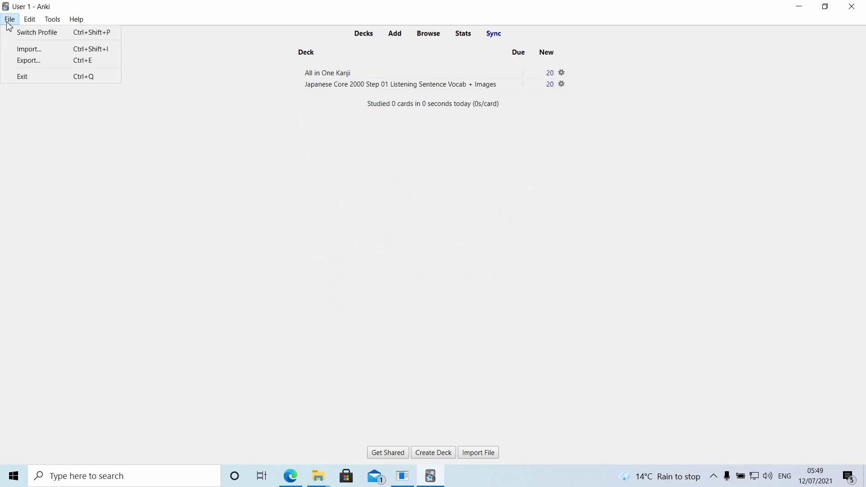
click(39, 49)
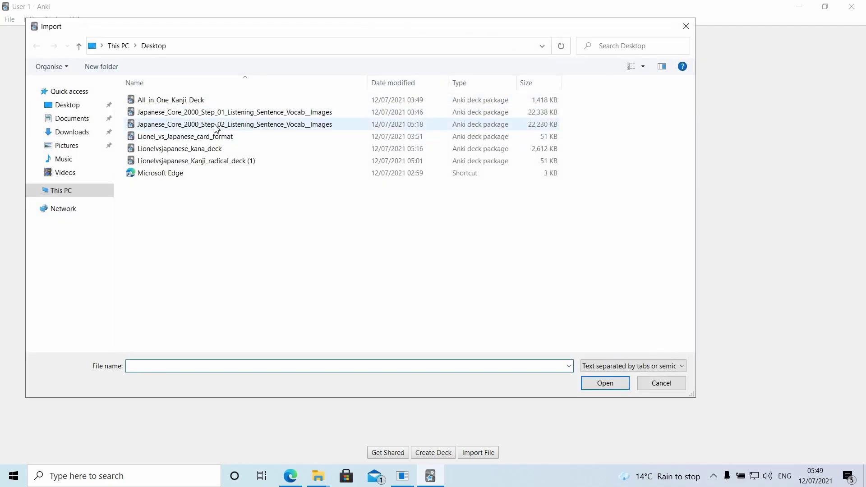
click(216, 128)
click(598, 387)
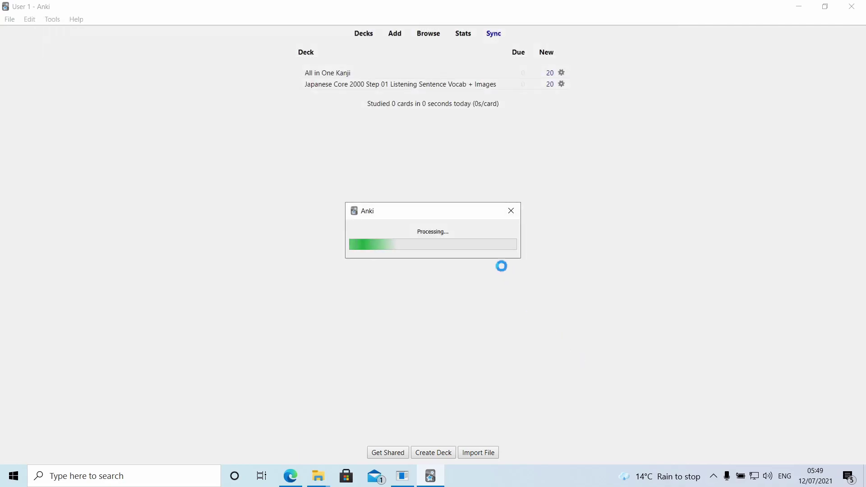
click(547, 339)
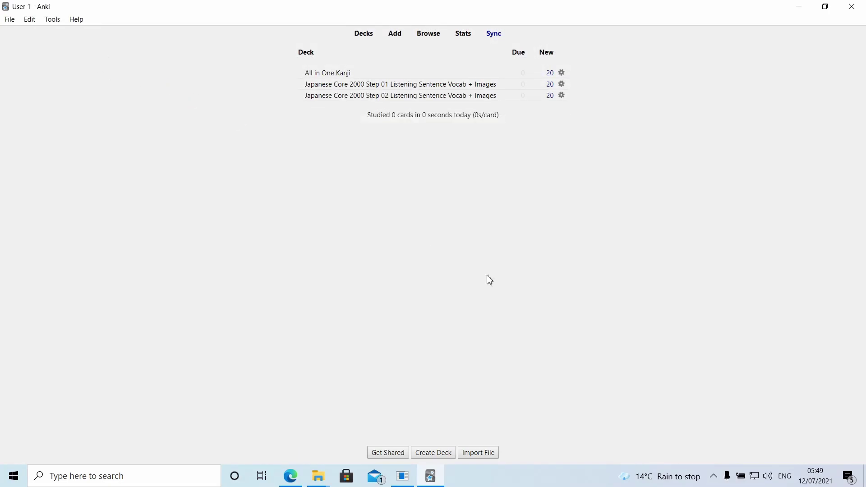
Import the Lionel_vs_Japanese_card_format deck package.
click(9, 19)
click(27, 49)
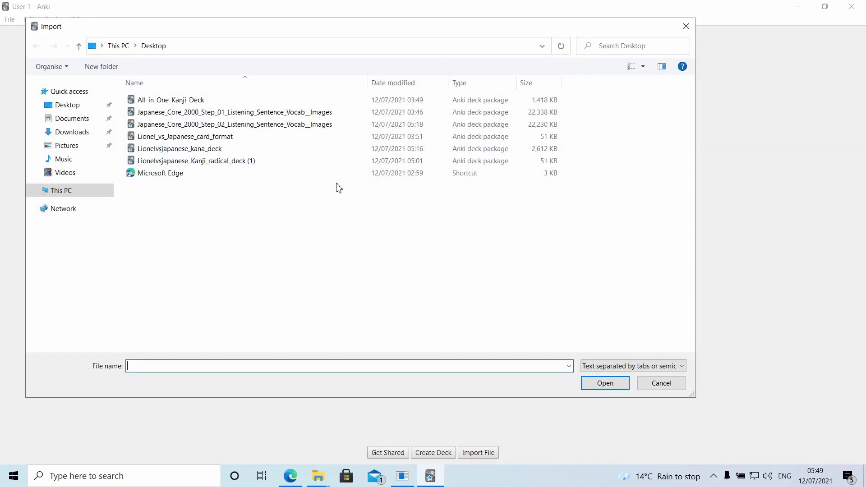
click(238, 136)
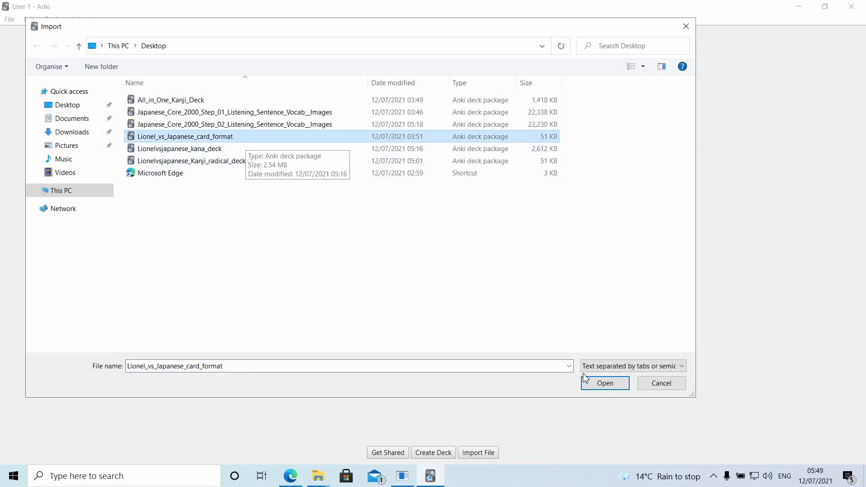
click(601, 385)
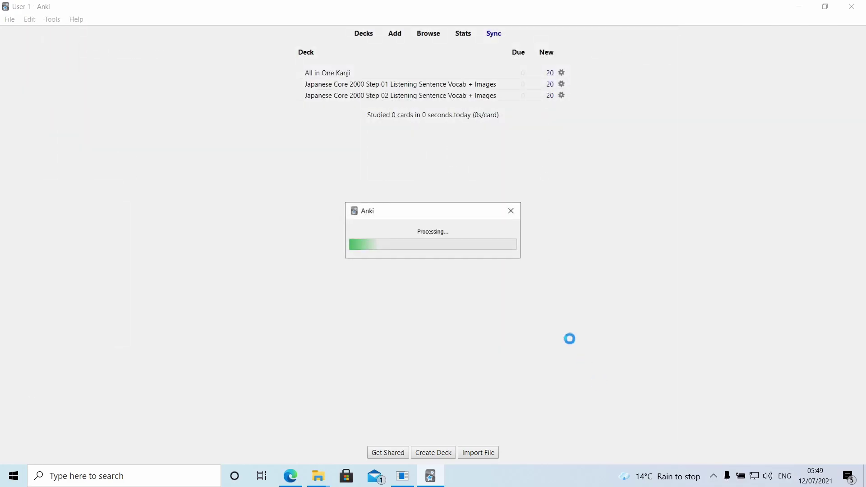
click(544, 338)
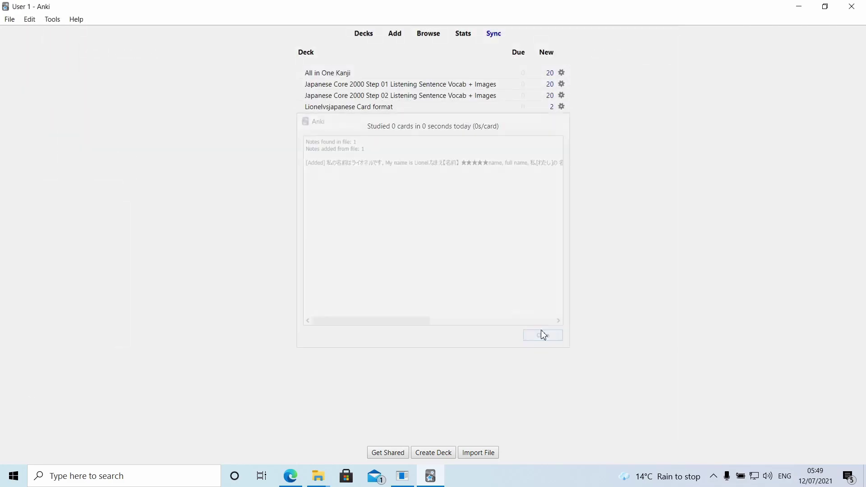
Import the Lionelvsjapanese_kana_deck package.
click(10, 19)
click(28, 42)
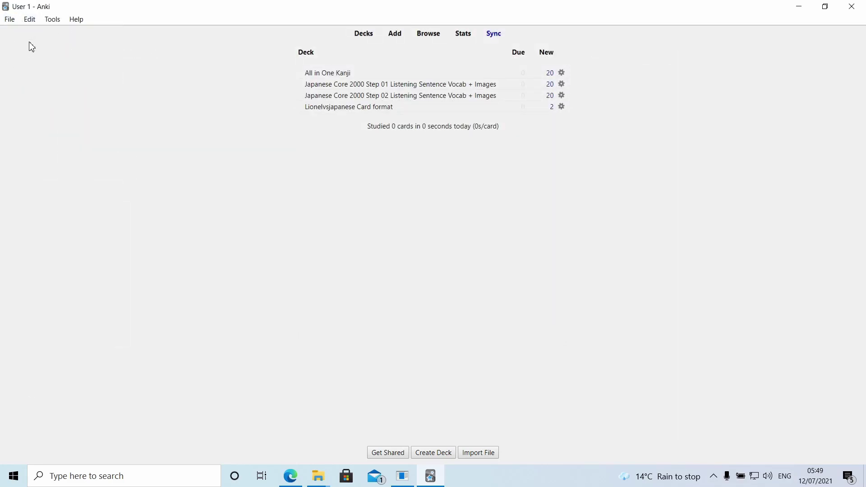
click(10, 19)
click(24, 50)
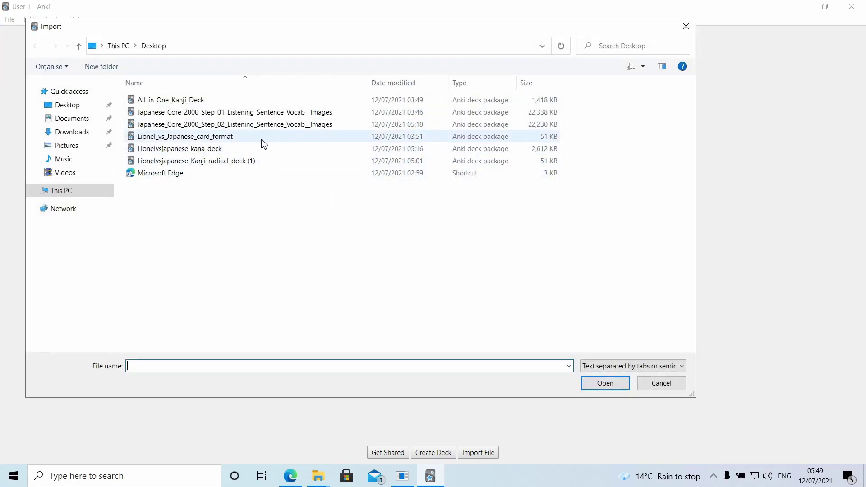
click(253, 149)
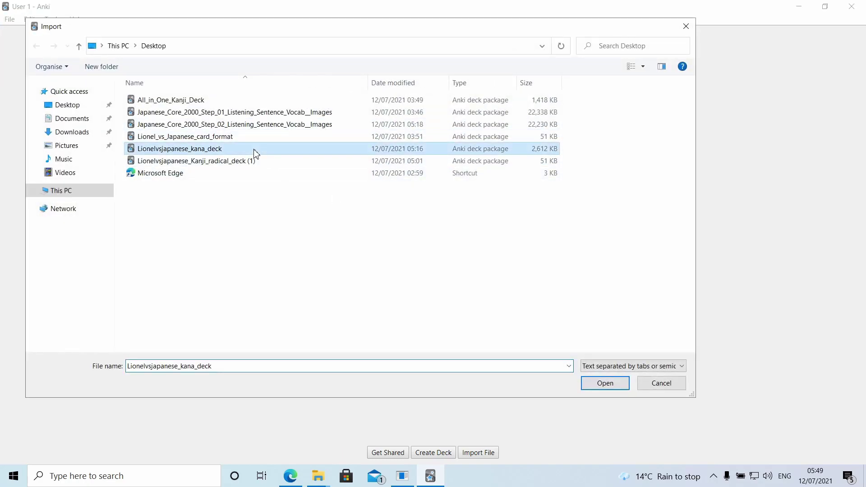
click(605, 384)
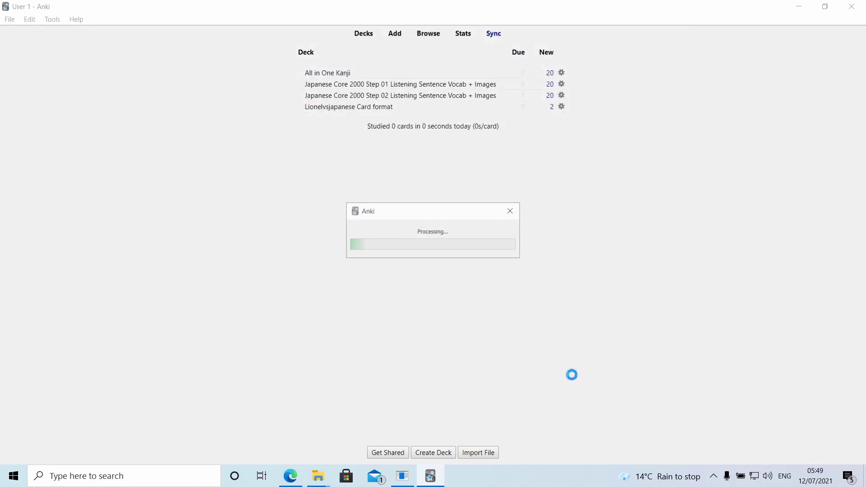
click(533, 344)
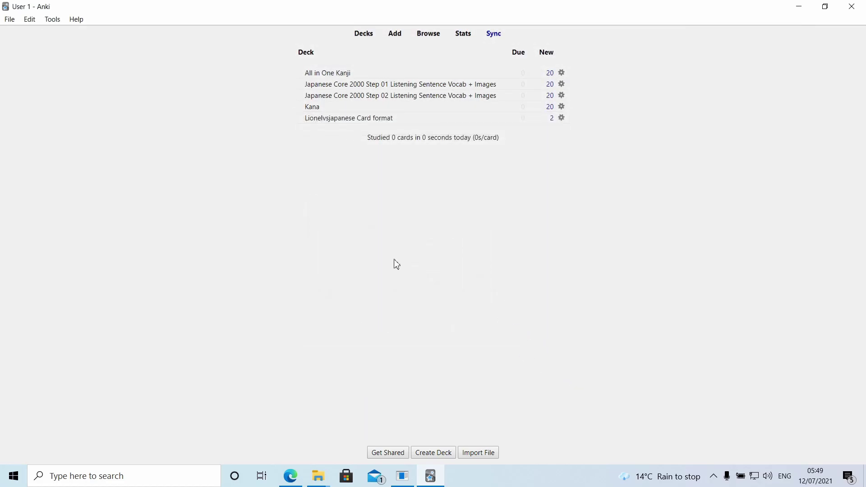
Import the Lionelvsjapanese kanji radical deck package, adding 214 notes.
click(9, 19)
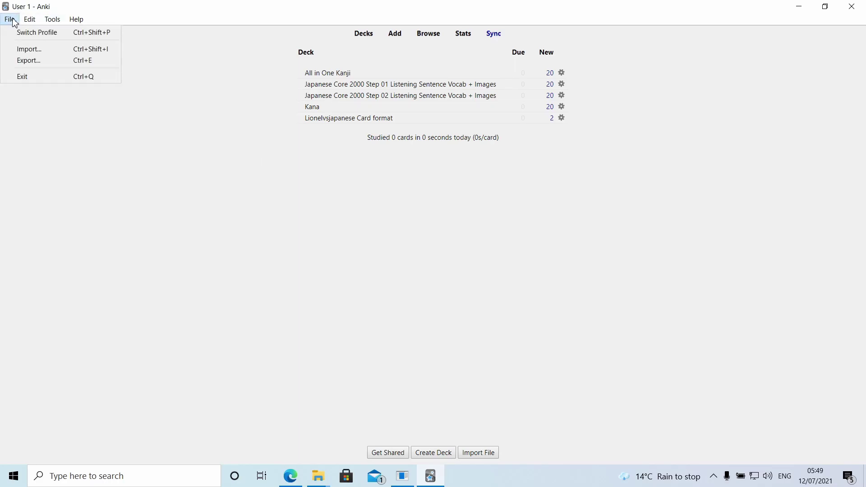
click(33, 47)
click(223, 161)
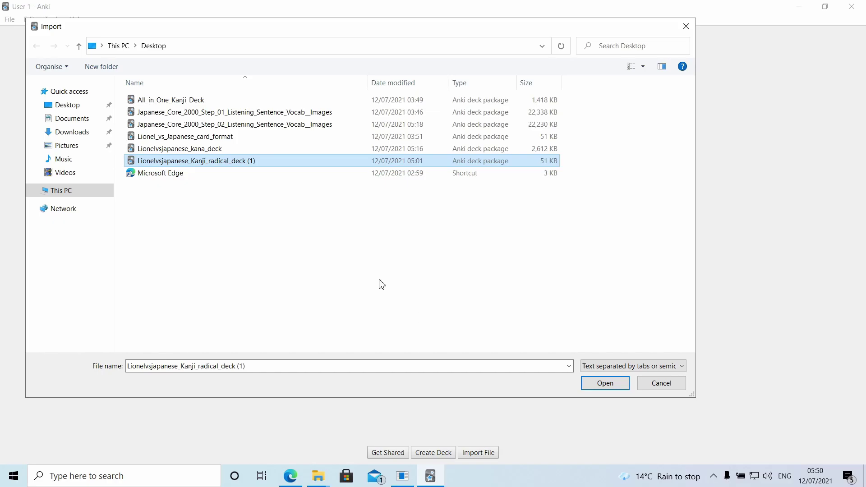
click(595, 389)
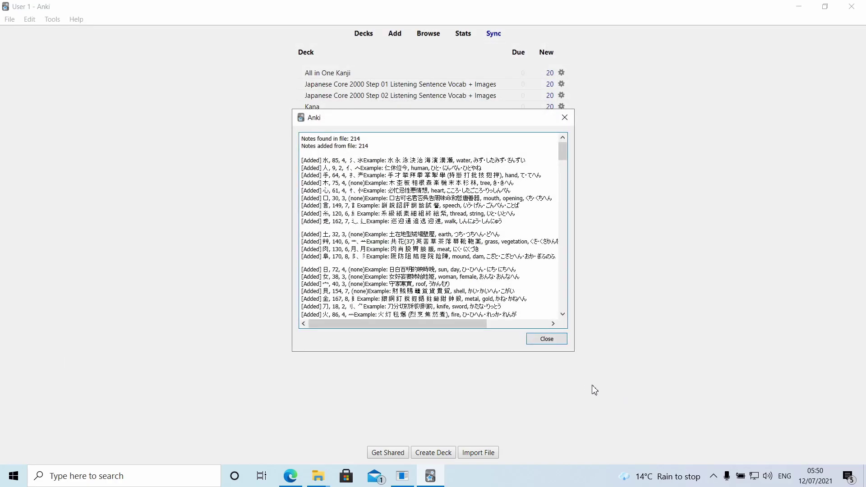
click(540, 337)
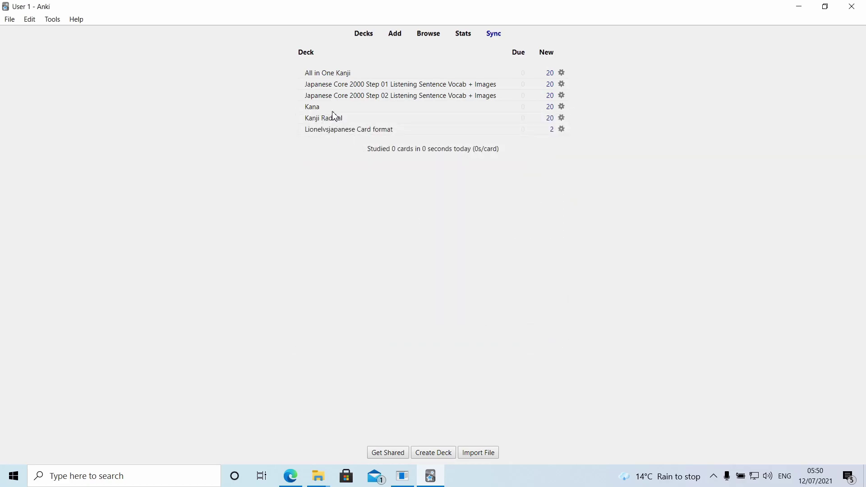
Minimize and restore Anki, then sync the six-deck collection up to AnkiWeb.
click(799, 6)
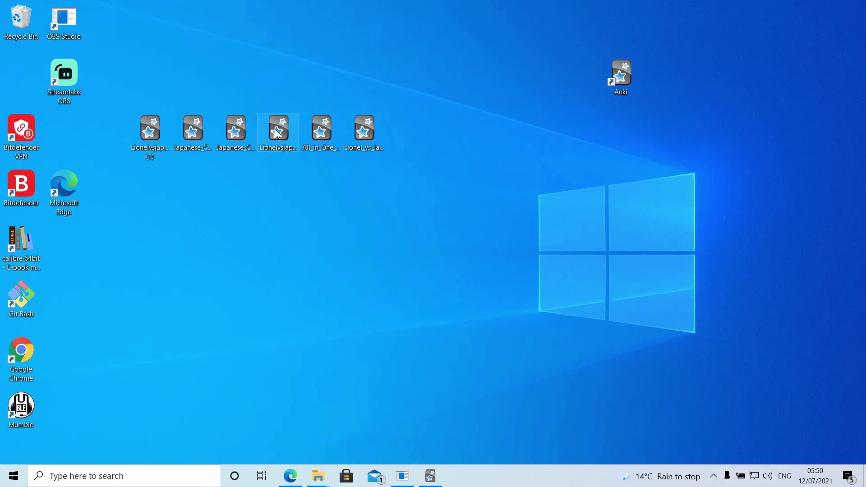
click(431, 476)
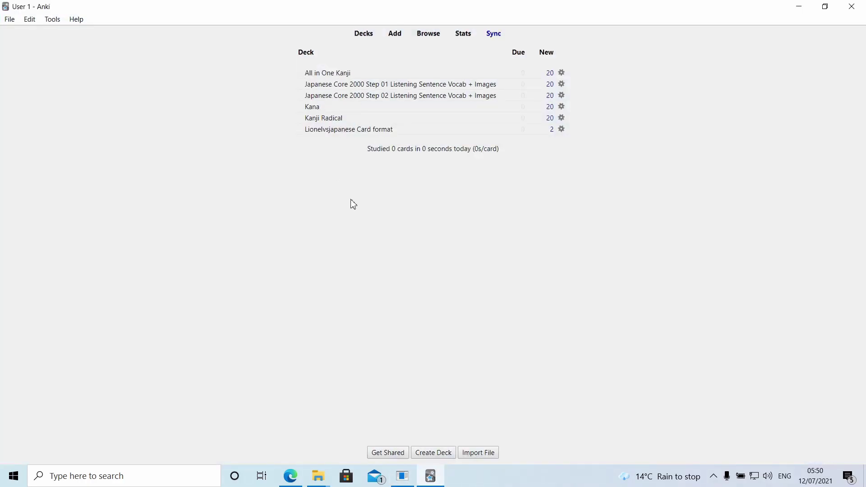
click(496, 35)
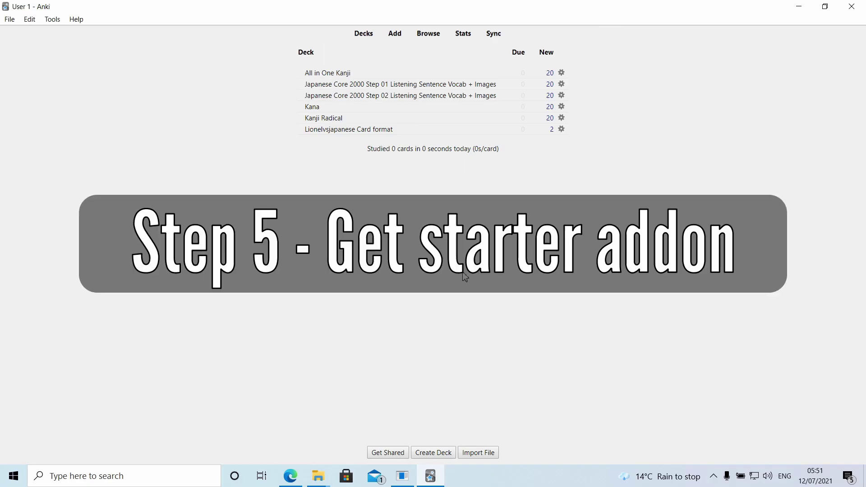
click(291, 476)
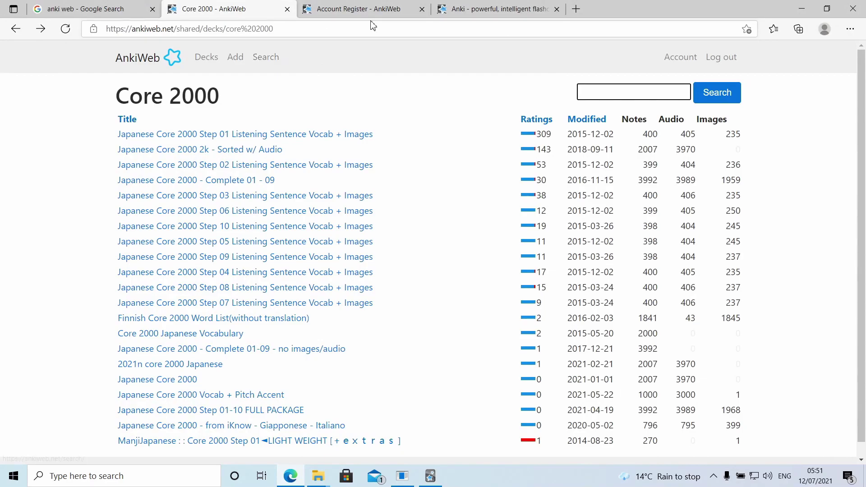
click(849, 30)
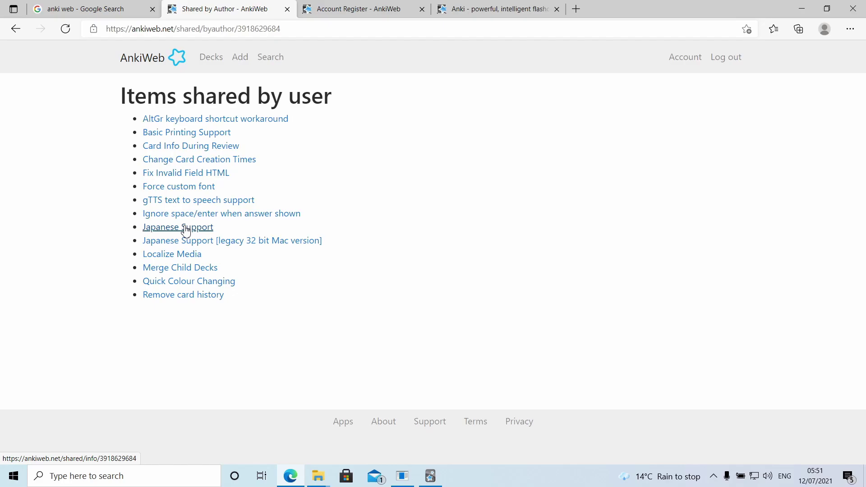
click(187, 228)
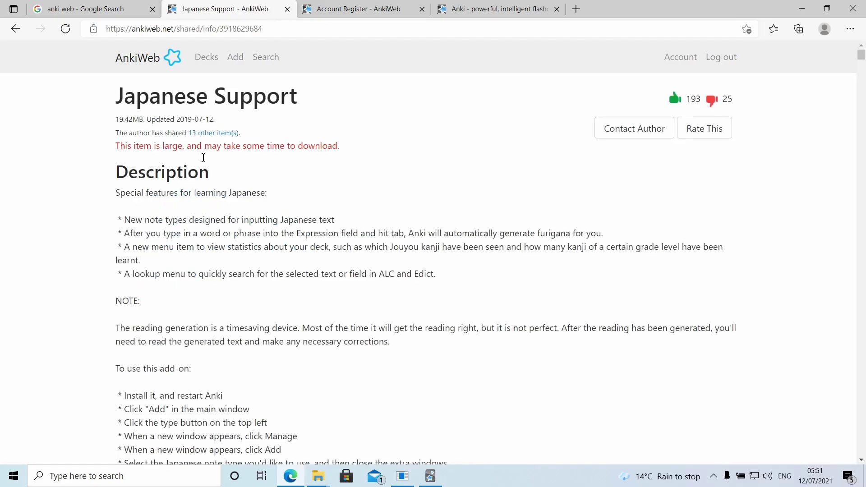
scroll(213, 178, down, 20)
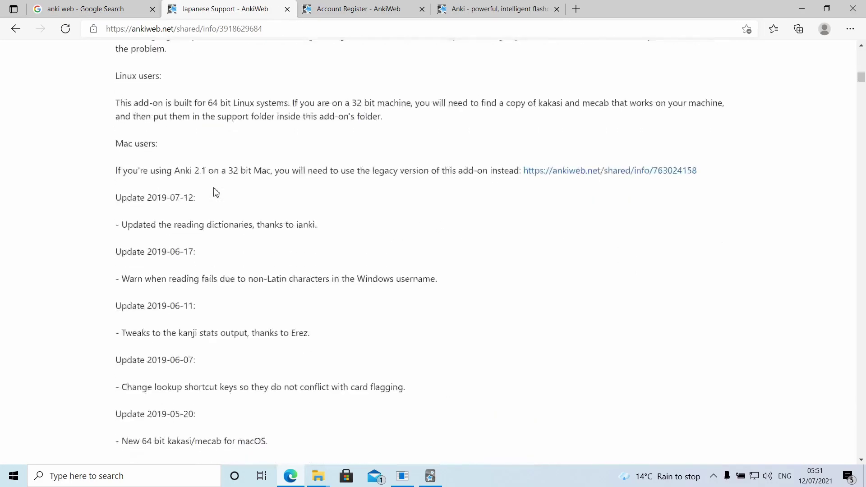
scroll(216, 192, down, 15)
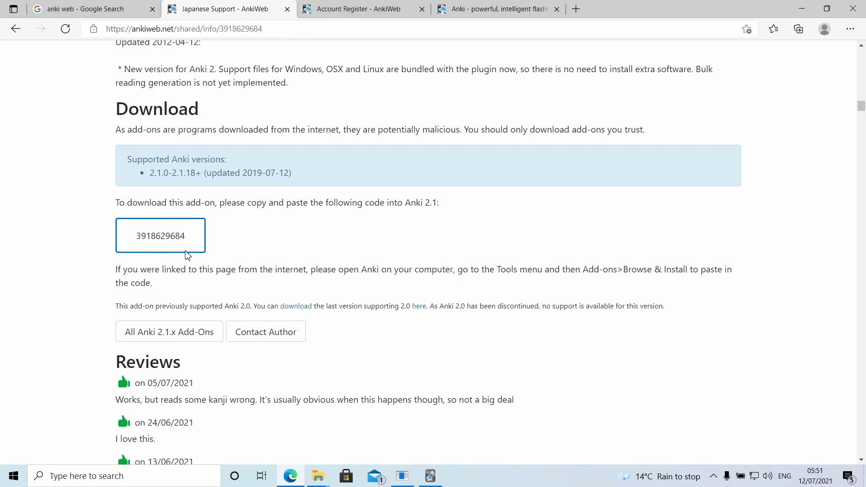
drag(190, 243, 130, 243)
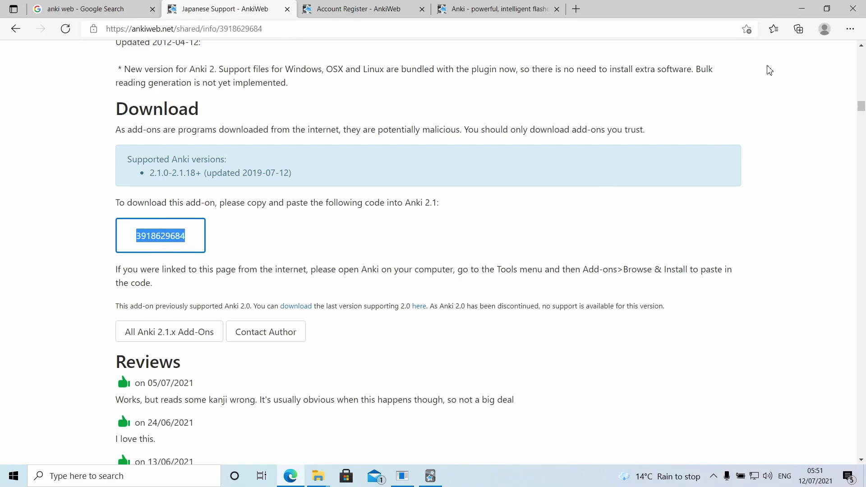
click(802, 8)
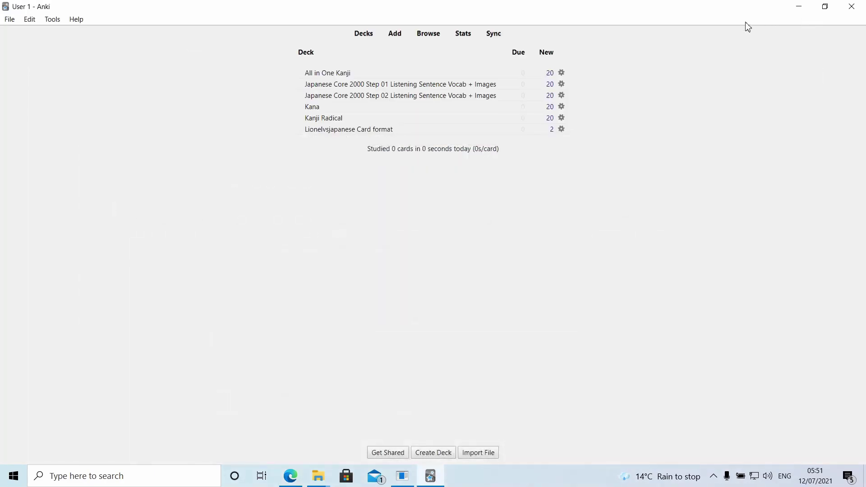
click(53, 19)
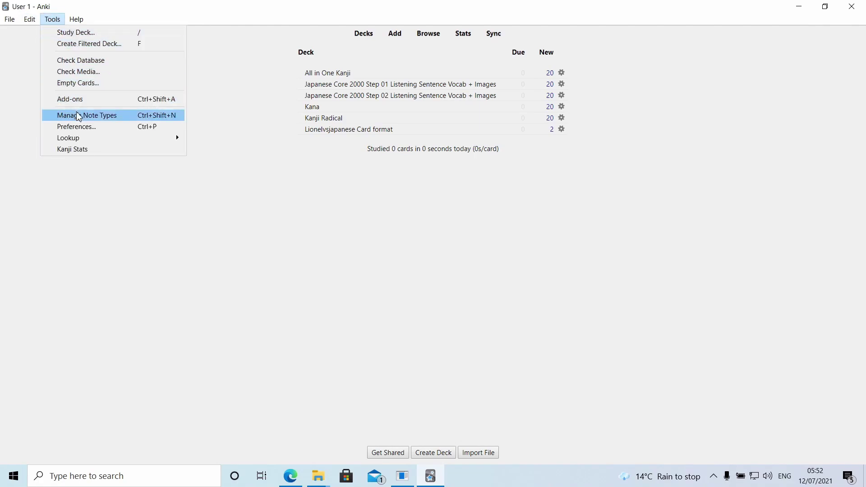
mouse_move(27, 23)
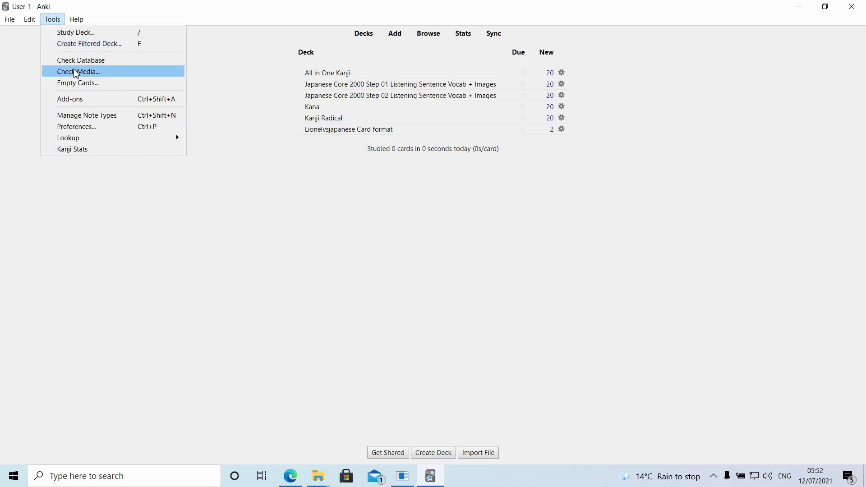
click(84, 100)
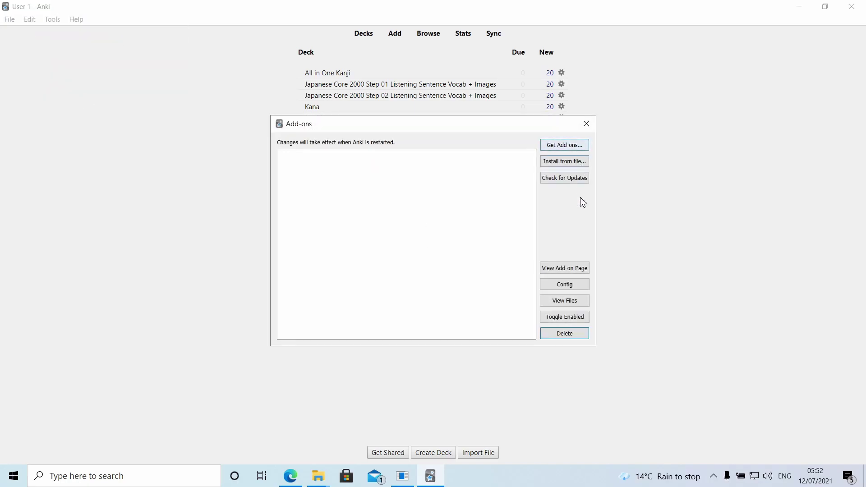
click(564, 145)
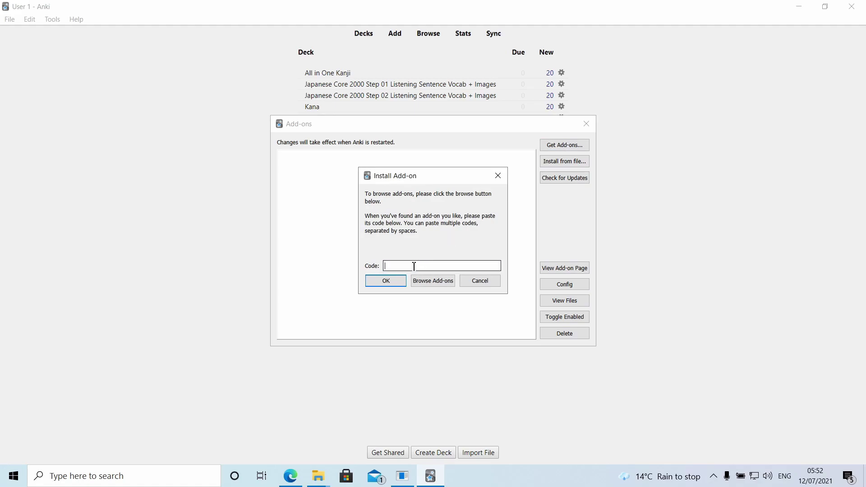
key(ctrl+v)
click(388, 281)
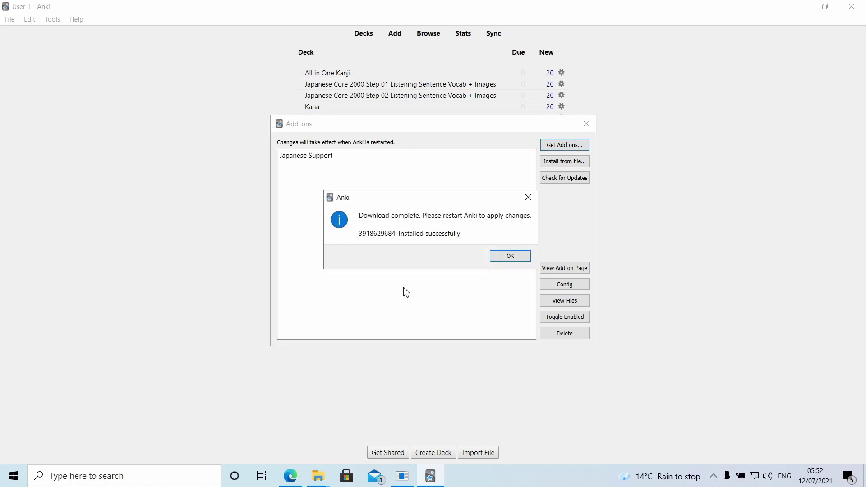
click(519, 256)
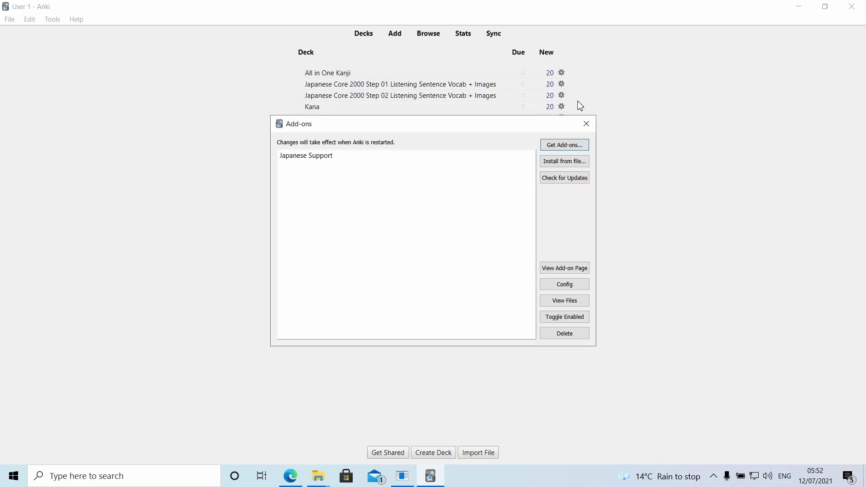
click(587, 124)
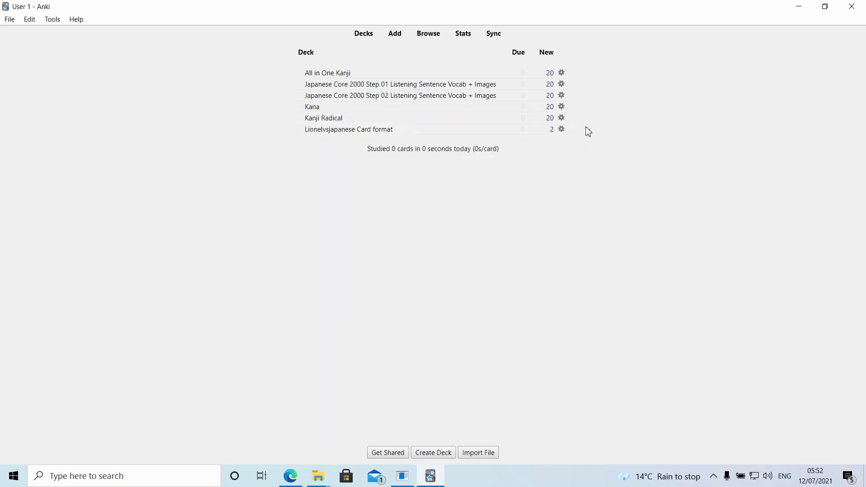
Close Anki with the window's X button so the add-on loads on restart.
click(853, 6)
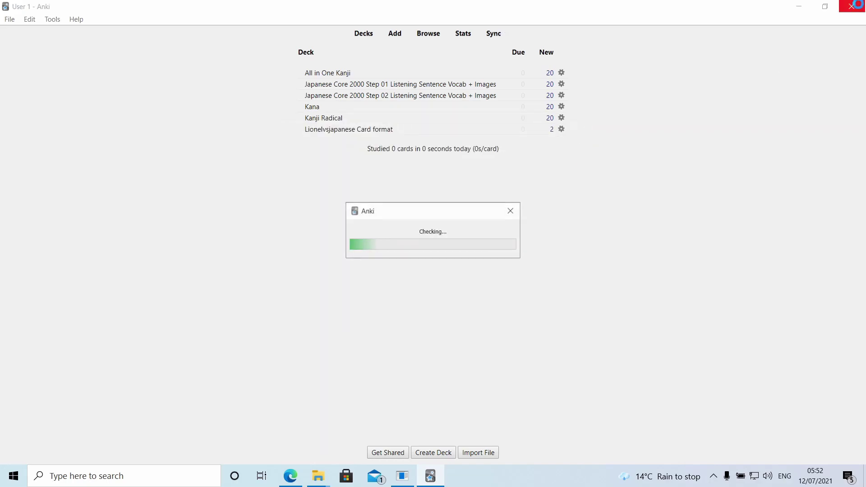